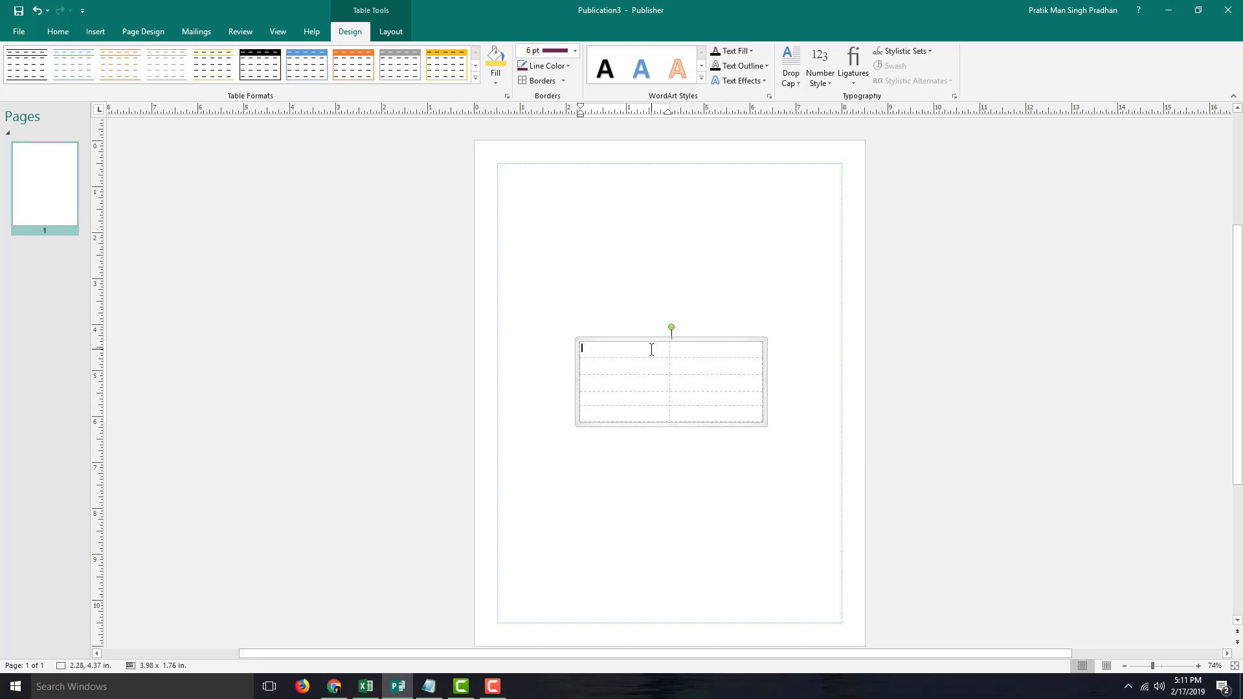
Step: Move the two-column table up and left, and type 'Gaming Console' in its first cell
left_click(652, 349)
left_click_drag(653, 341, 645, 321)
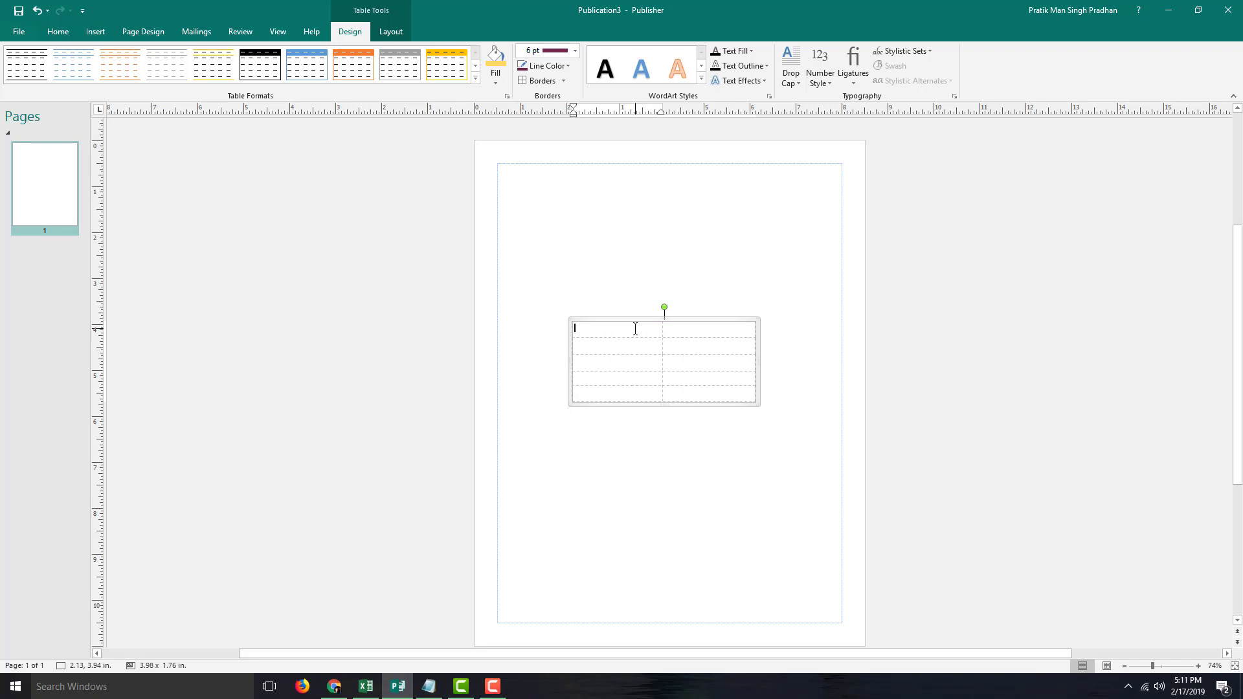
left_click(635, 329)
left_click(692, 324)
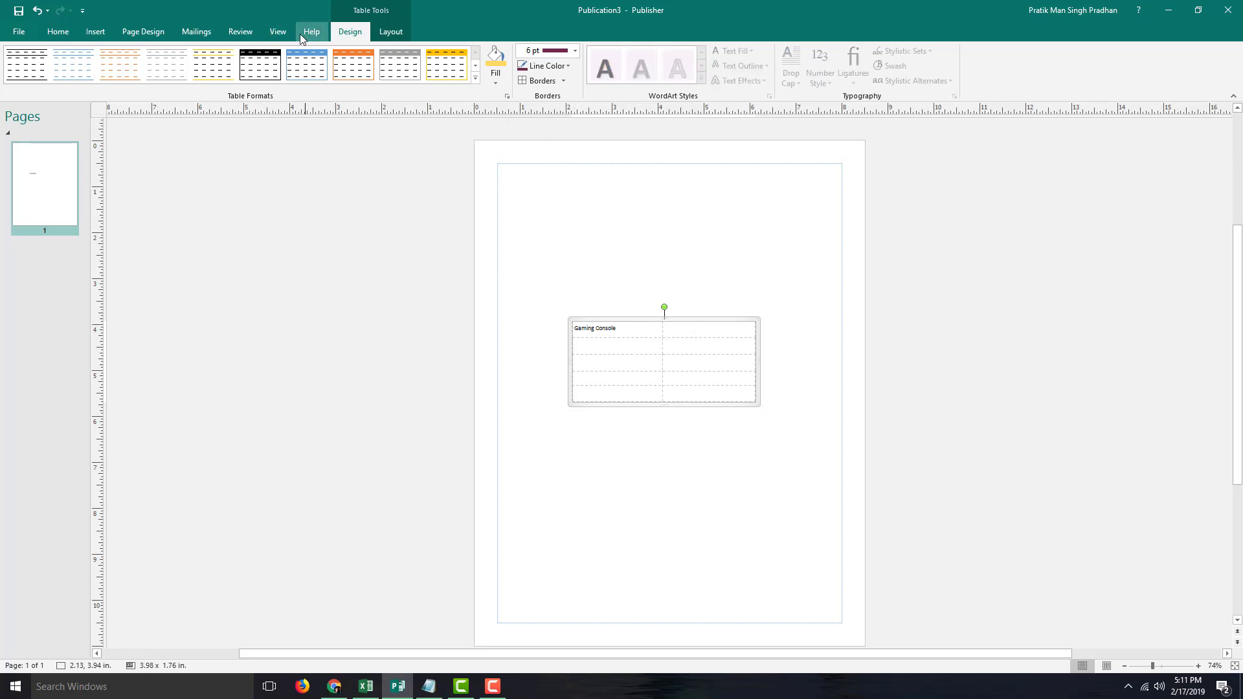
left_click(275, 32)
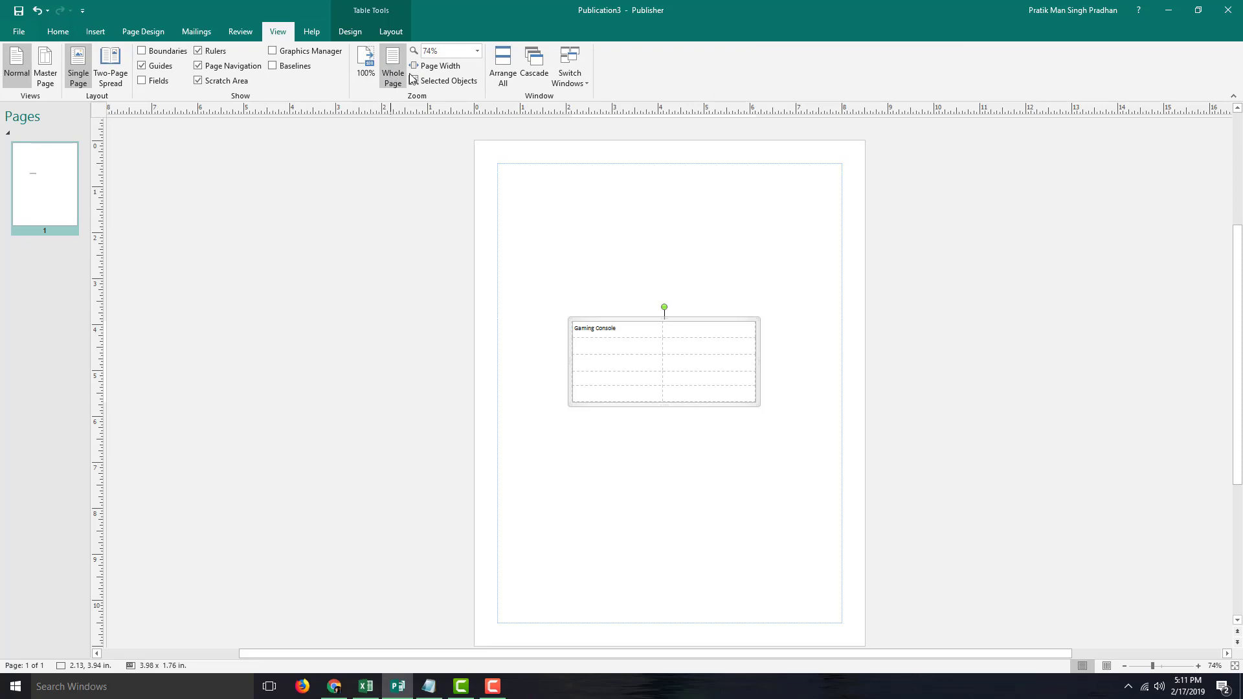
Step: Zoom to the table and enter Nintendo Swicth, PlayStation 4 and Xbox One down the left column
left_click(440, 81)
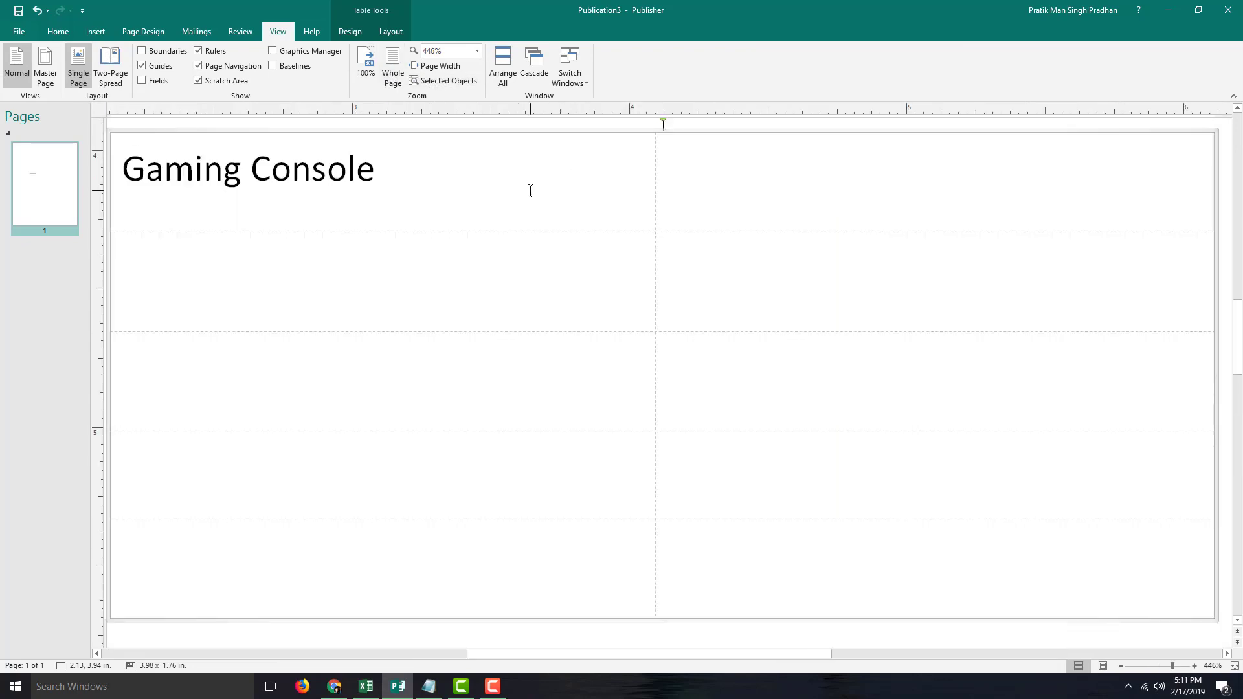
left_click(476, 304)
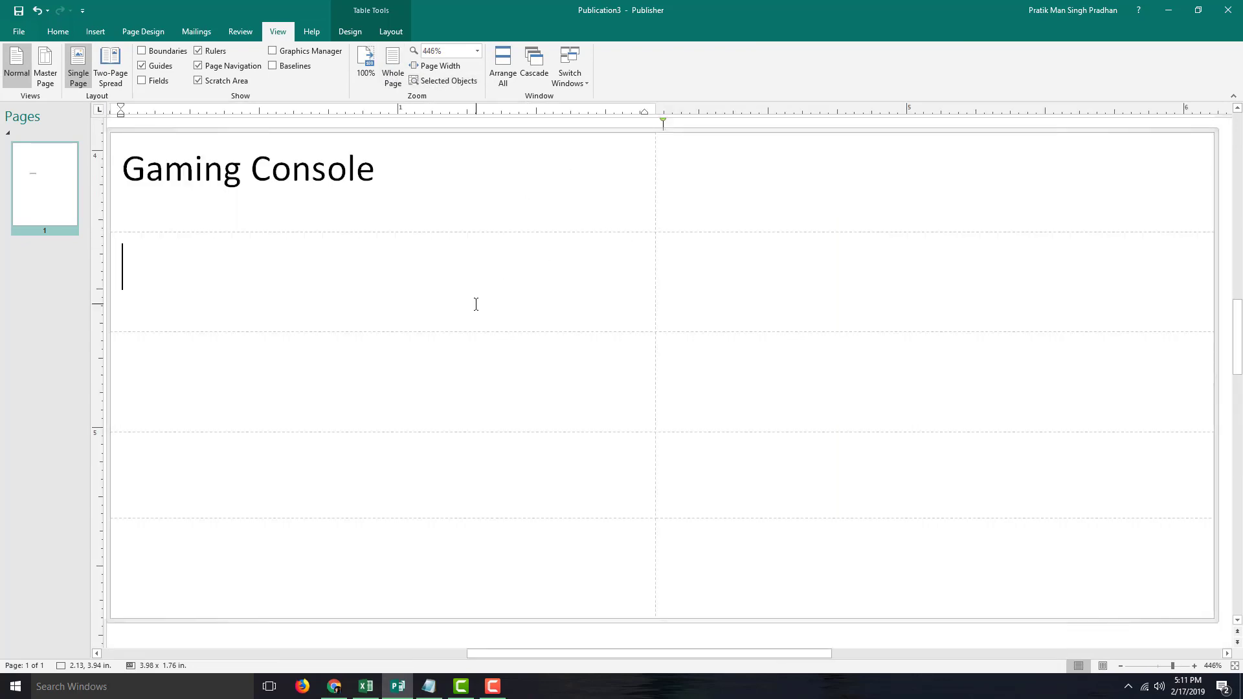
type("Nintendo S")
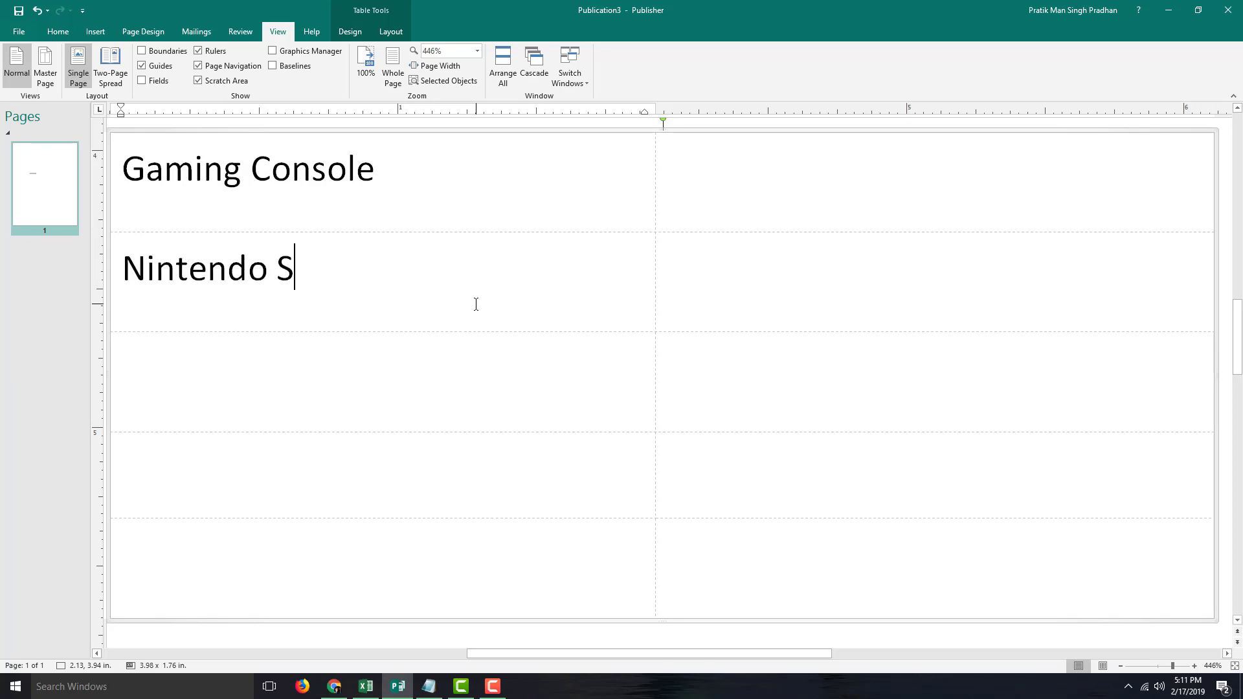
type("wicth")
key("BackSpace")
key("BackSpace")
type("th")
key("Down")
type("PlayStay")
key("BackSpace")
type("tion 4")
key("Down")
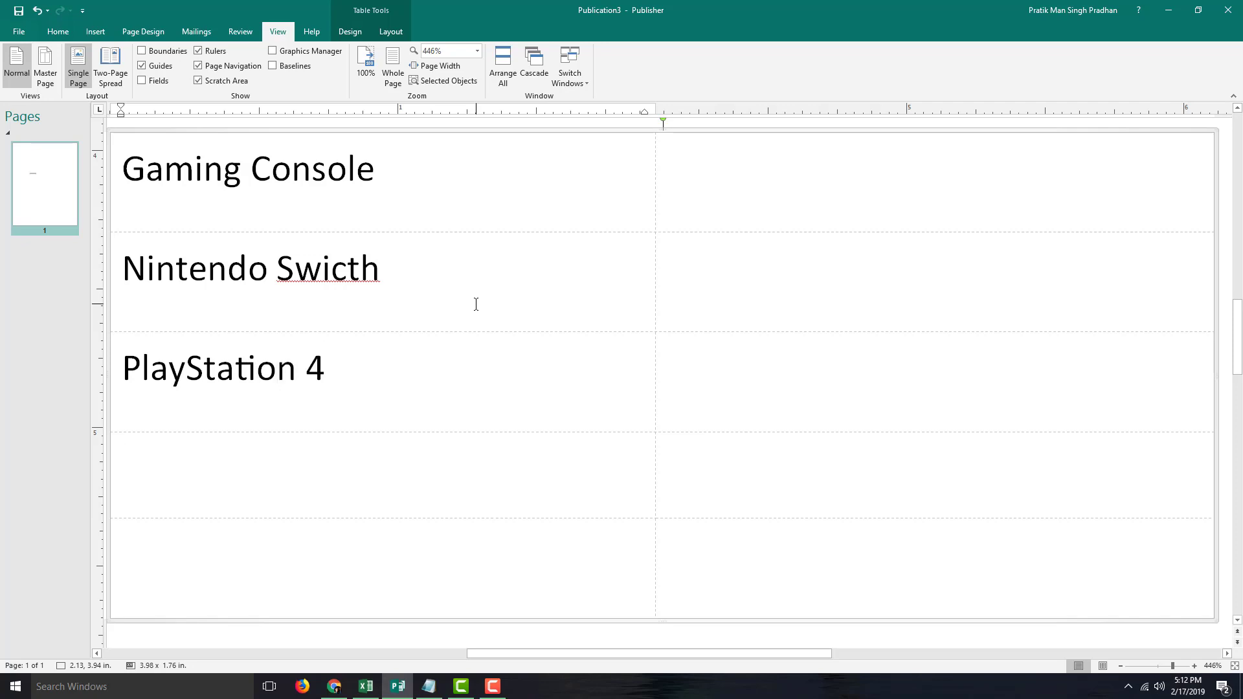
type("Xbox Onne")
key("Tab")
key("Tab")
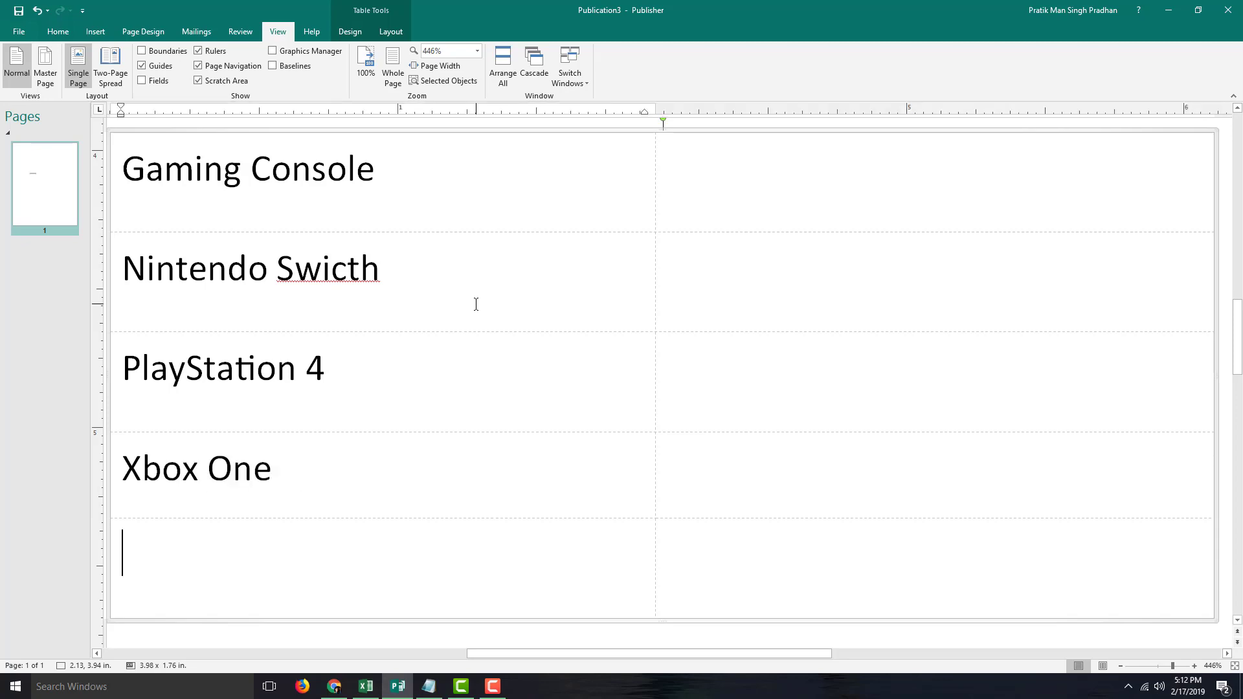
Step: Correct 'Swicth' to 'Switch' with the spelling suggestion and type 'Price' in the top-right cell
left_click(351, 271)
right_click(315, 267)
left_click(385, 279)
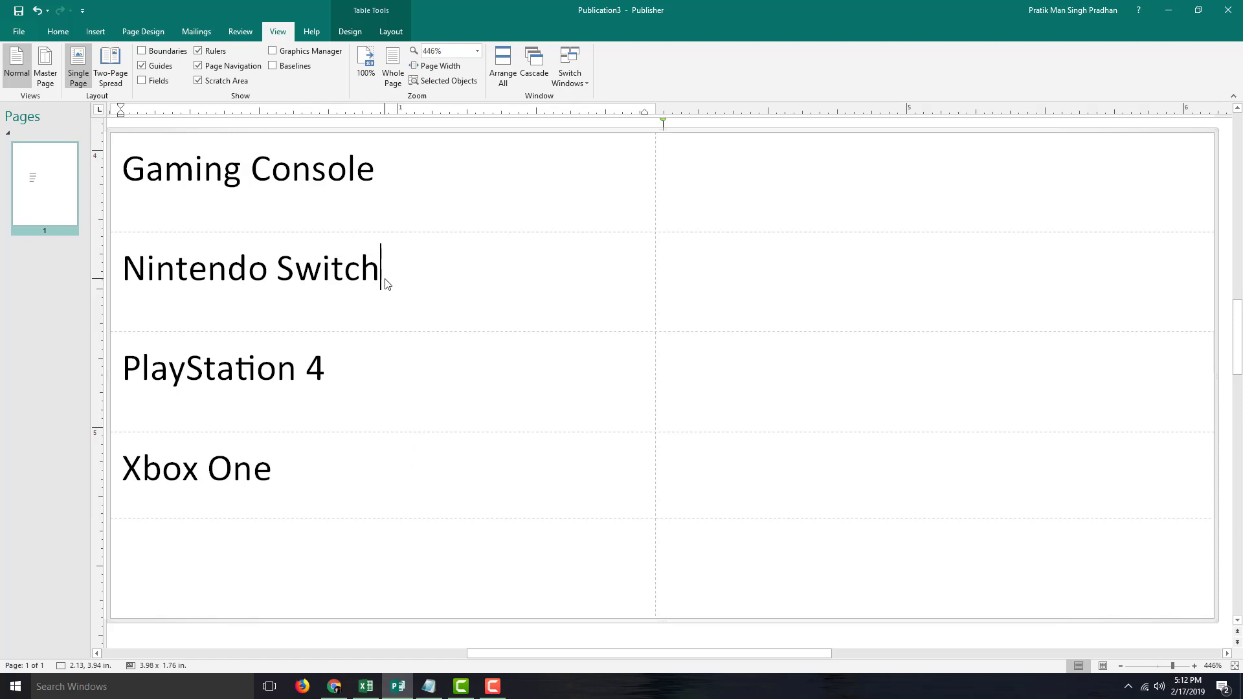
scroll(388, 245, "up", 2)
scroll(453, 256, "down", 2)
scroll(531, 260, "up", 1)
scroll(589, 252, "down", 1)
left_click(720, 199)
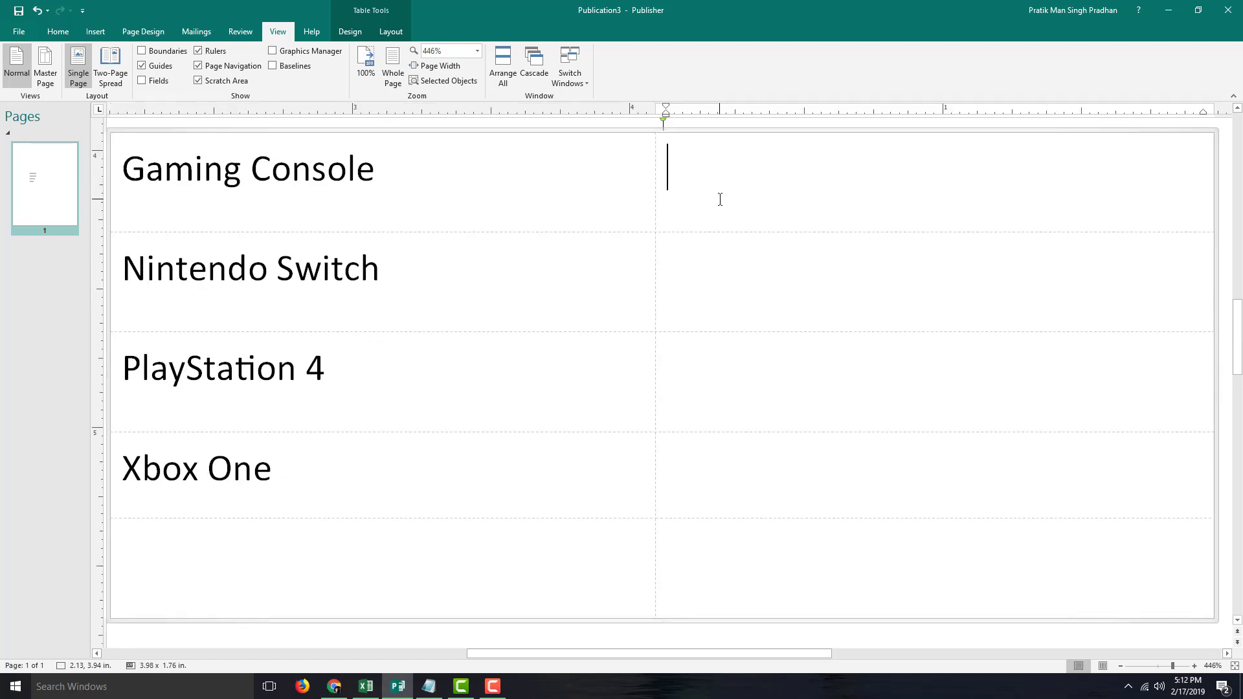
type("Price")
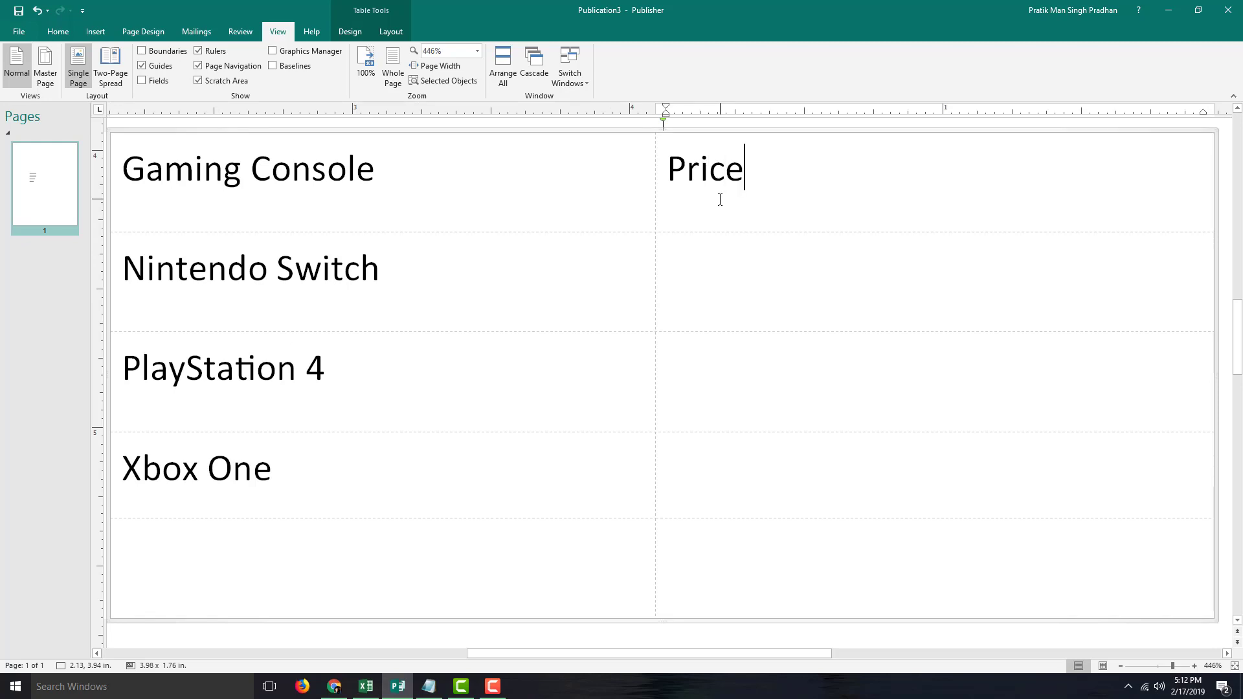
left_click(240, 557)
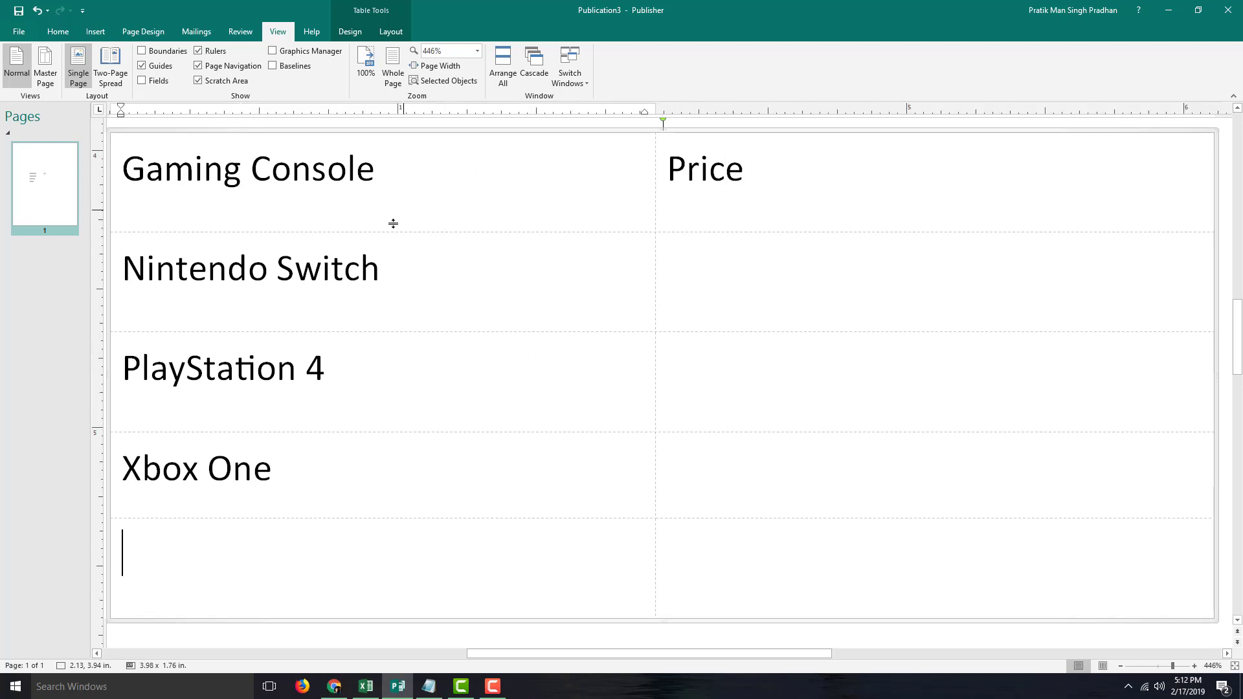
Step: Paste a copy of the first row below it and delete 'Price' from the title row
left_click_drag(724, 453, 381, 203)
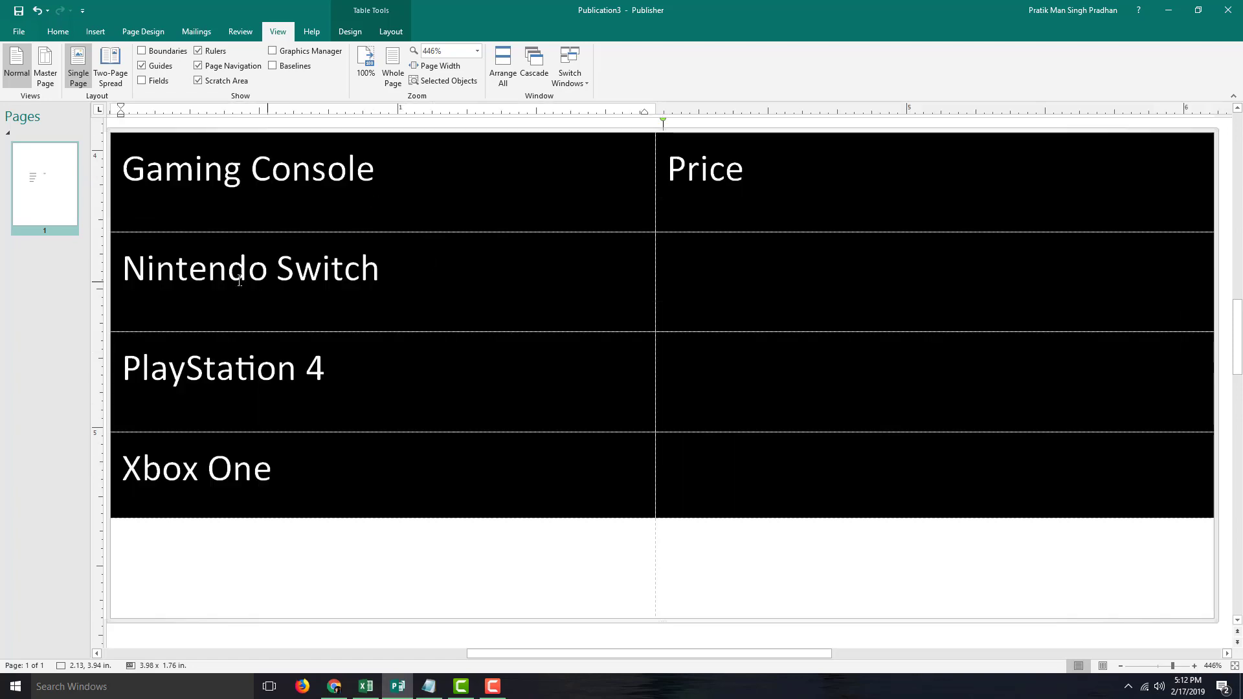
left_click(227, 266)
type("Gaming Console\tPrice Nintendo Switch\t PlayStation 4\t Xbox One")
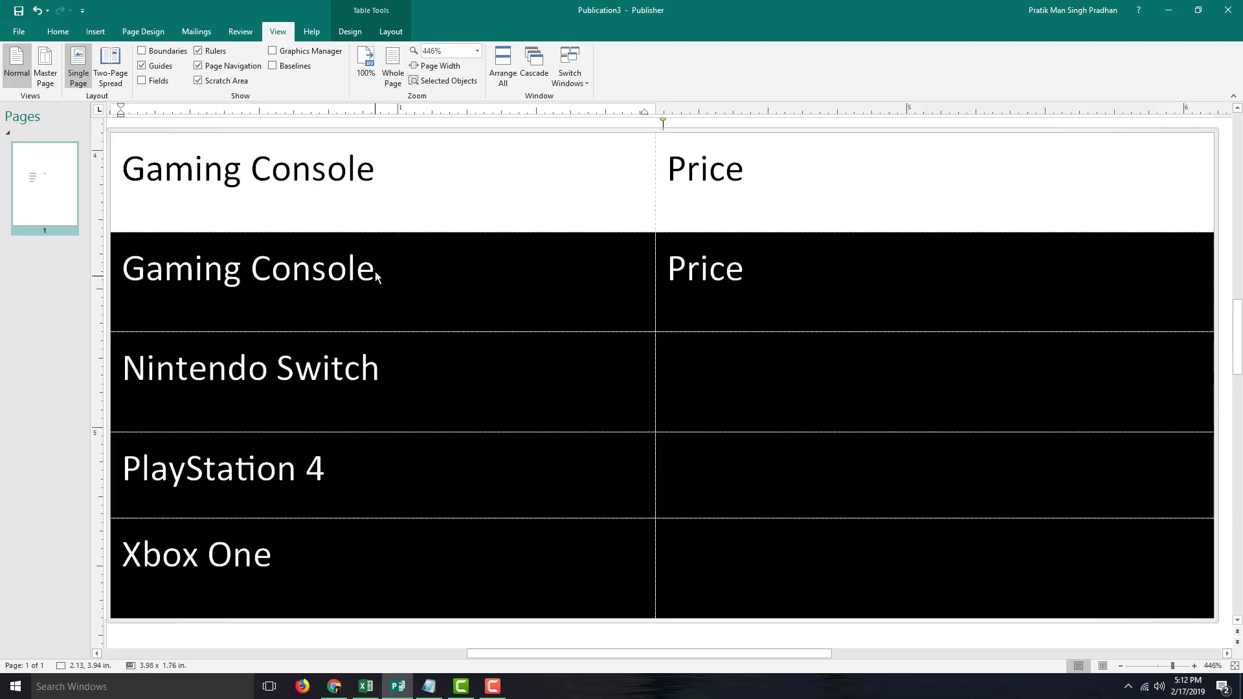
left_click(356, 169)
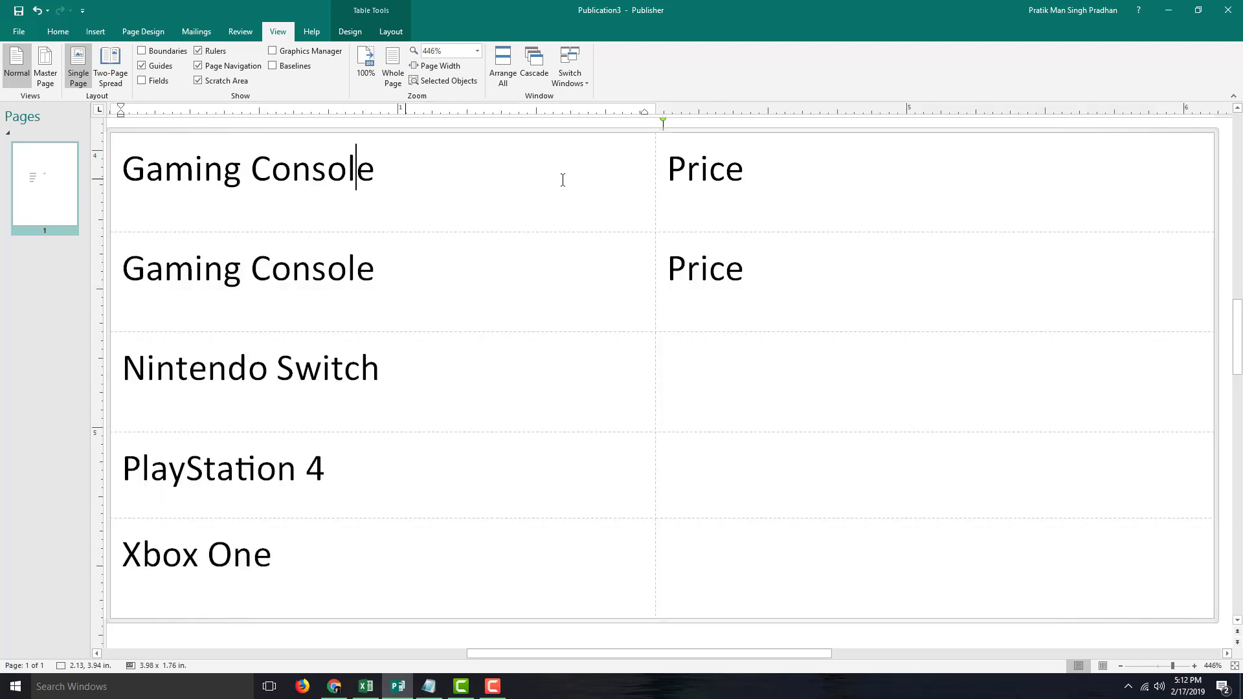
left_click(756, 167)
double_click(755, 167)
key("BackSpace")
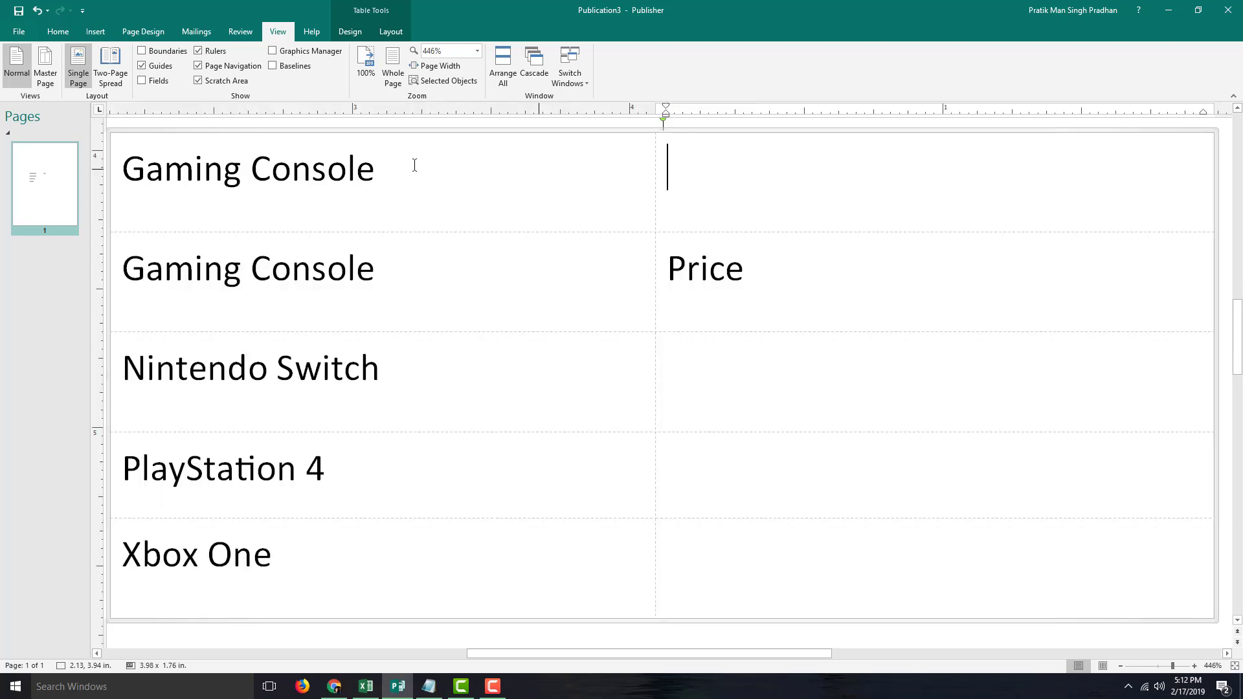
Step: Replace the second row's 'Gaming Console' with 'Console Name'
left_click_drag(441, 173, 207, 183)
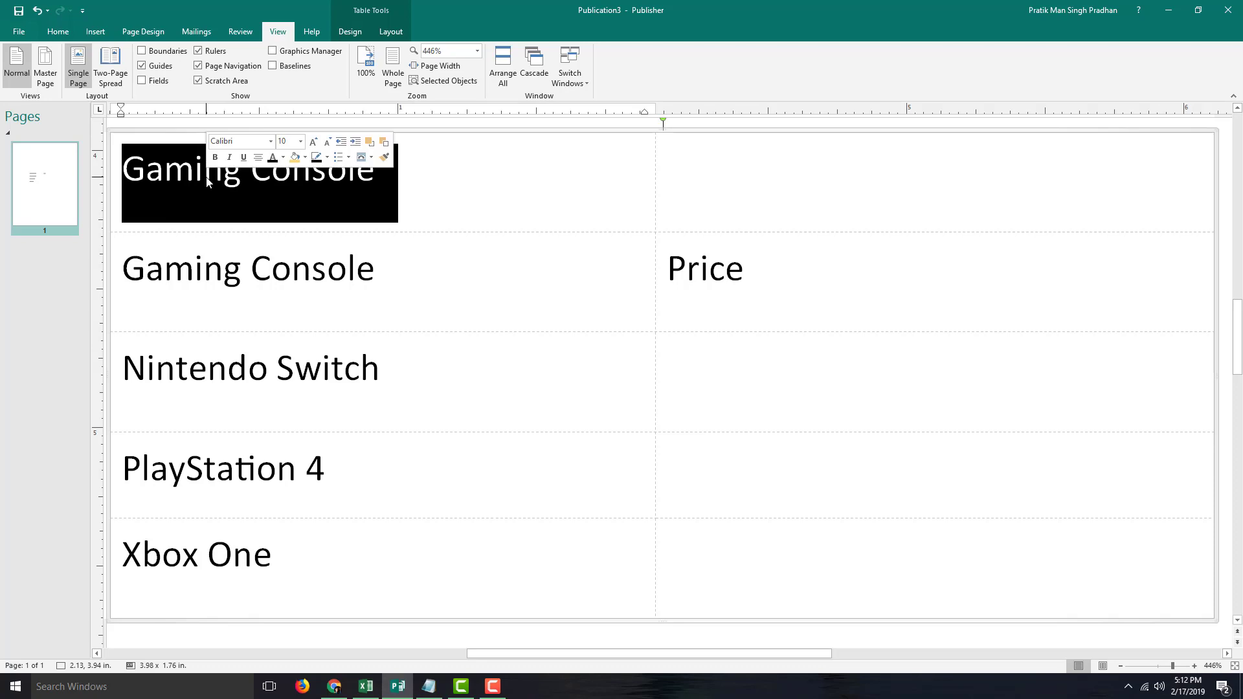
left_click_drag(449, 283, 141, 265)
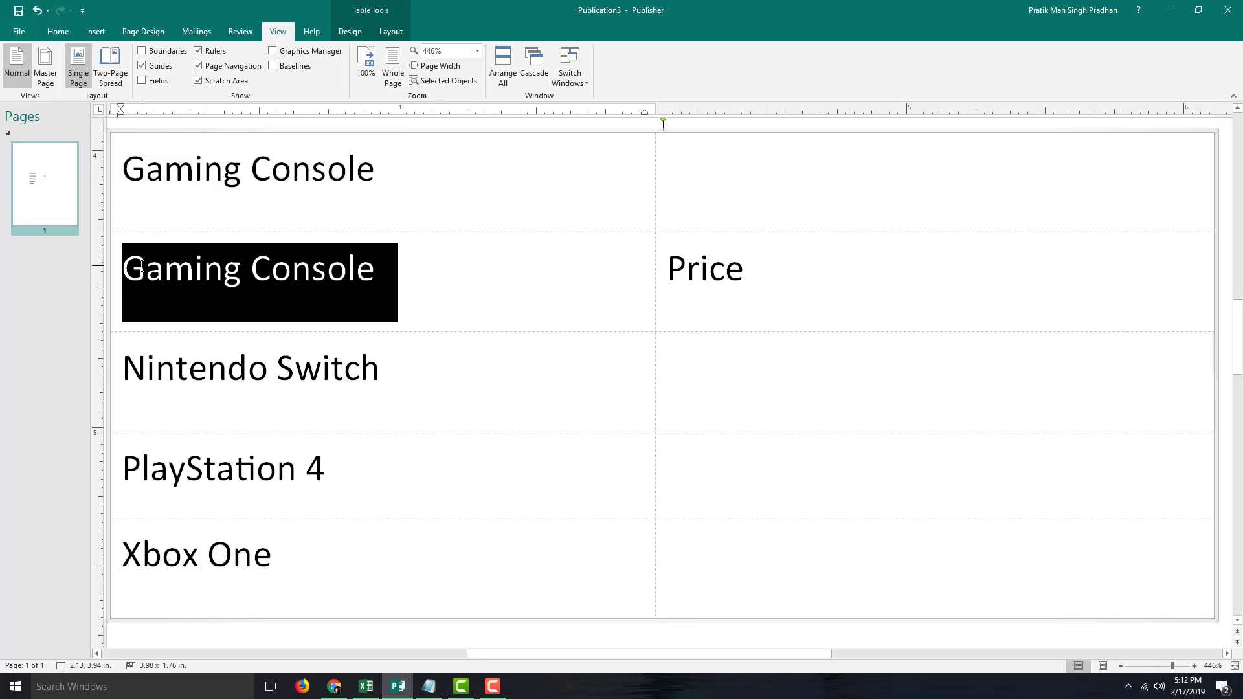
type("Name")
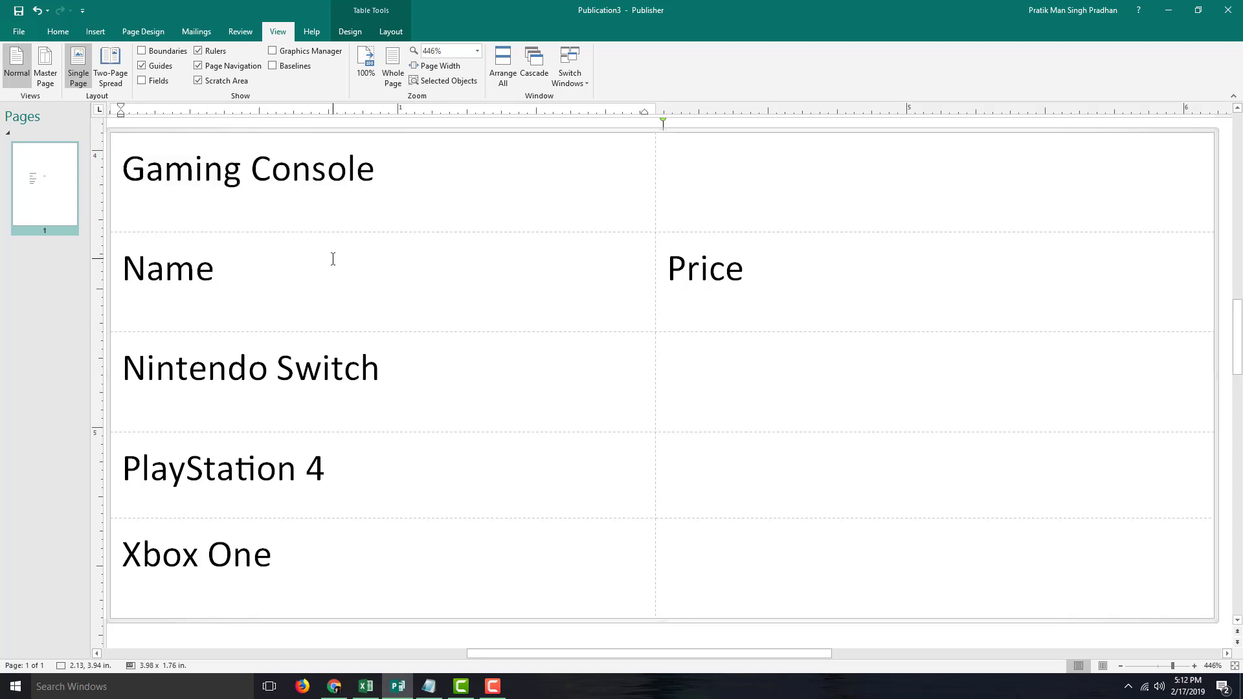
left_click(140, 265)
left_click(125, 269)
type("Cone")
key("BackSpace")
type("sole")
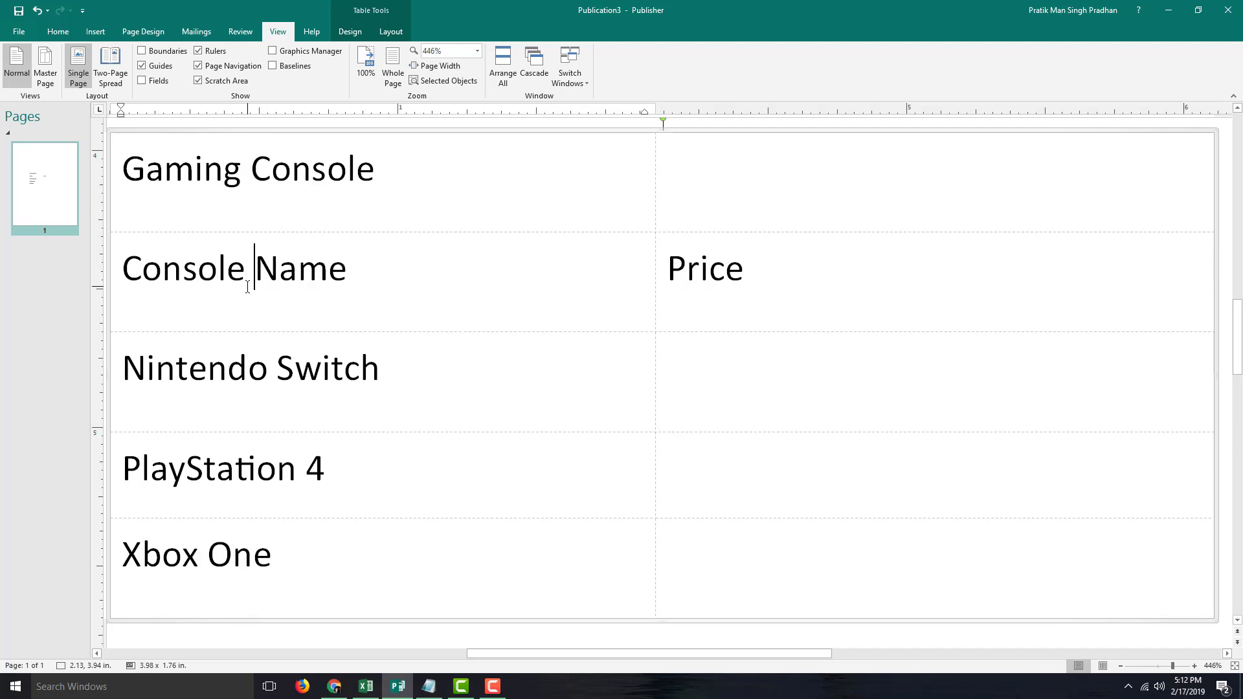
left_click(849, 382)
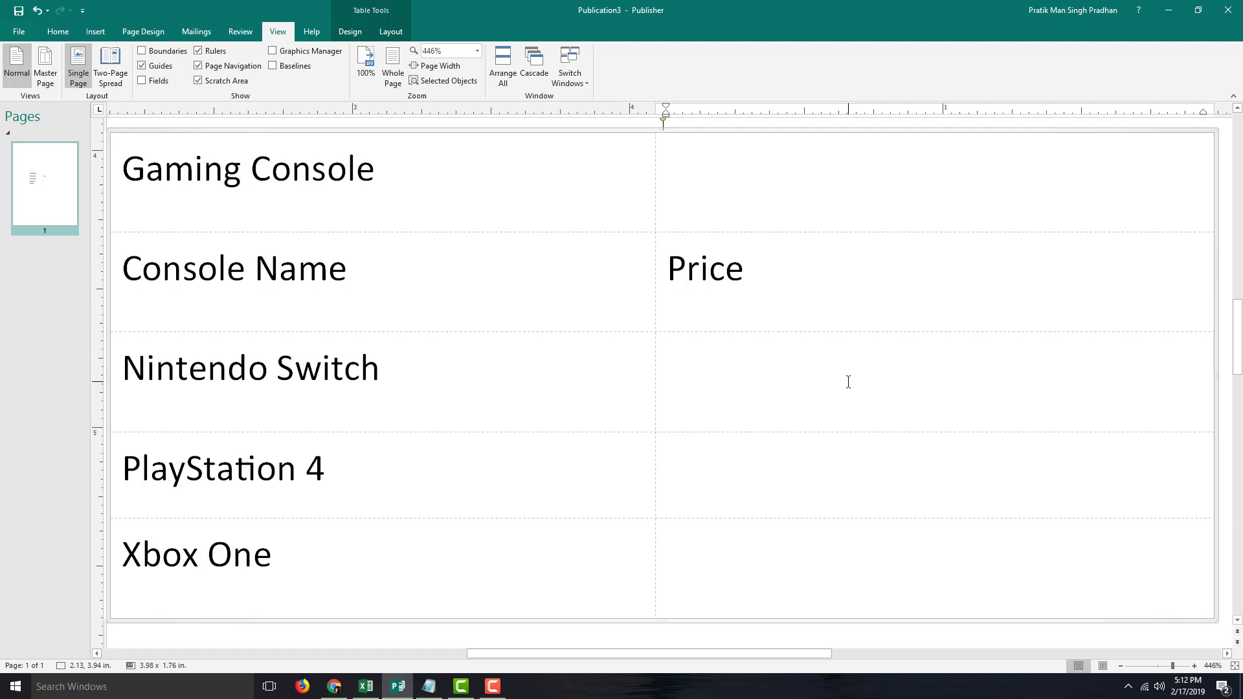
Step: Enter $500, $650 and $600 beside Nintendo Switch, PlayStation 4 and Xbox One
type("$500")
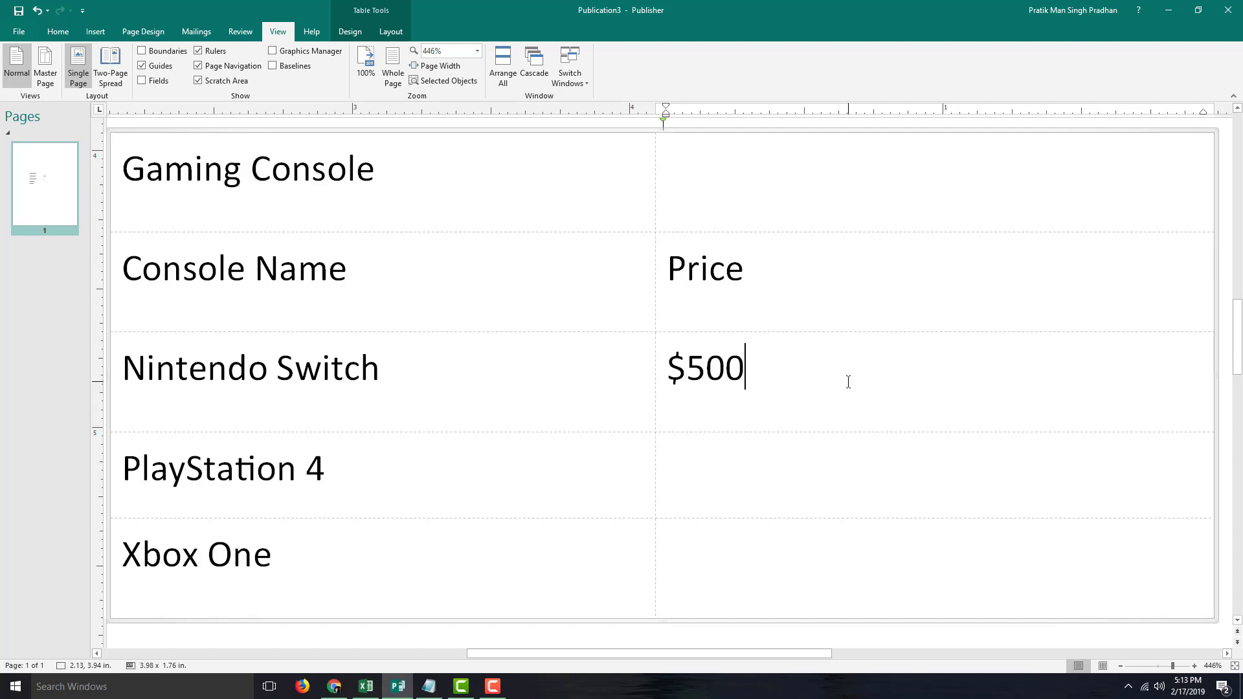
left_click(725, 462)
type("$650")
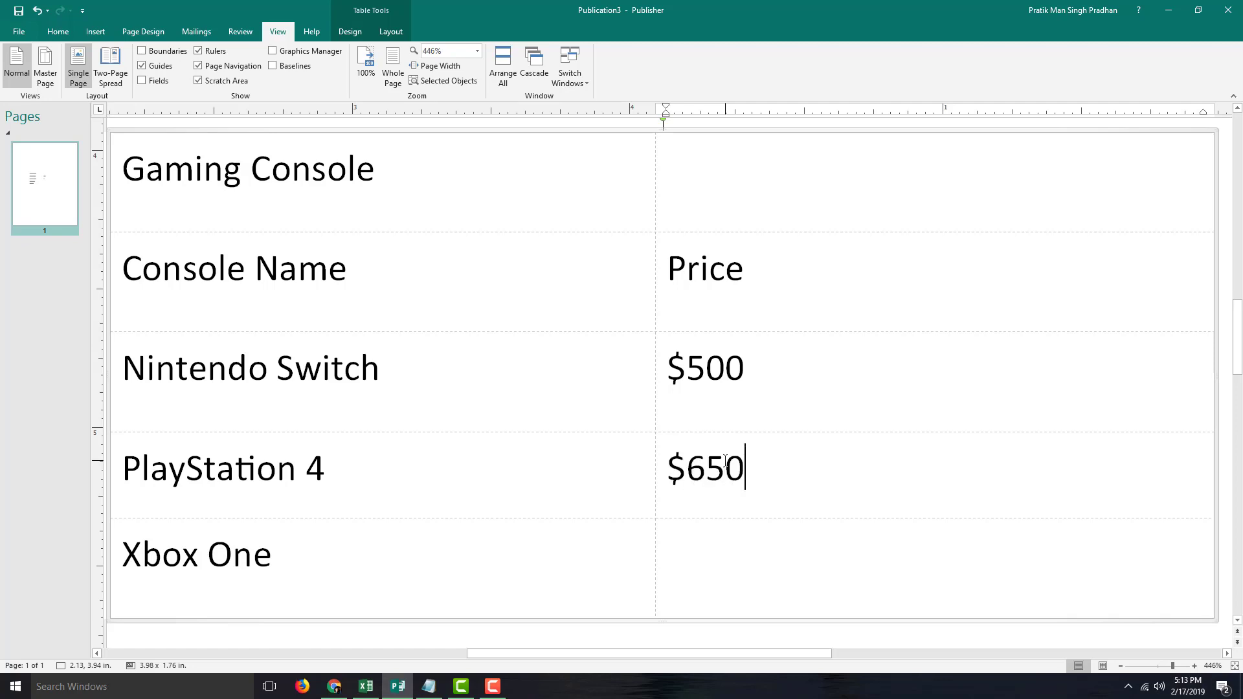
left_click(739, 570)
type("$600")
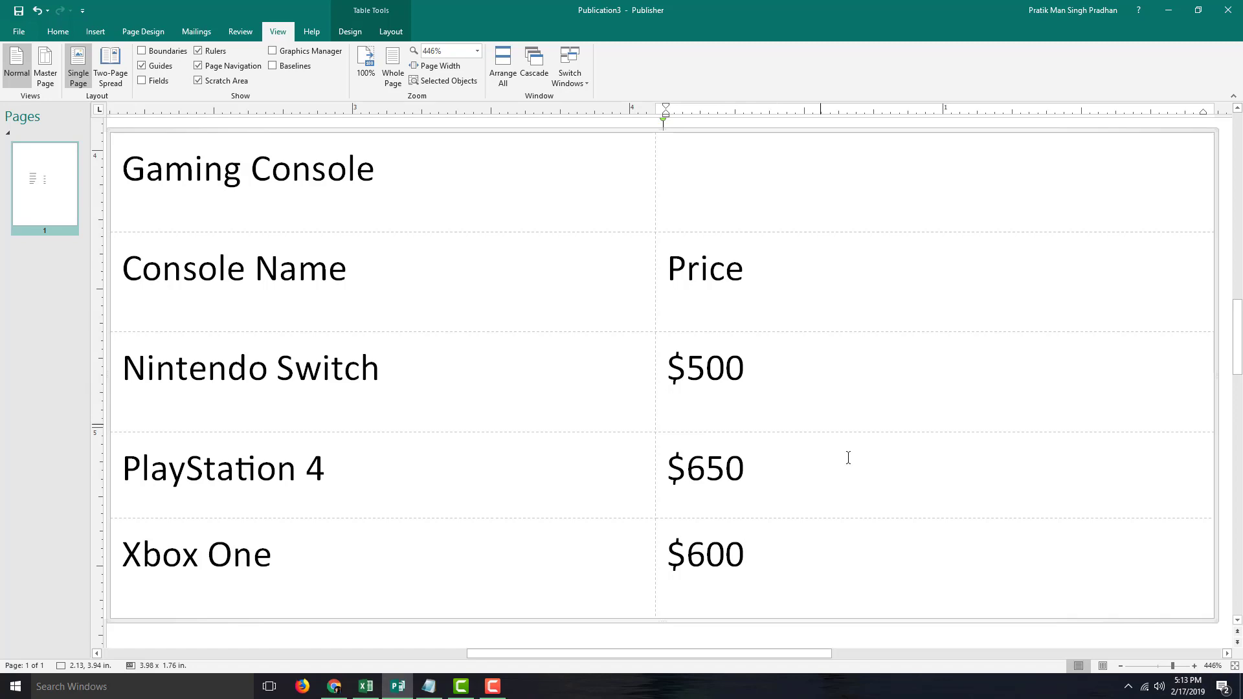
Step: Try black-grey, grey, gold and orange table formats, then apply the blue banded format
left_click(360, 32)
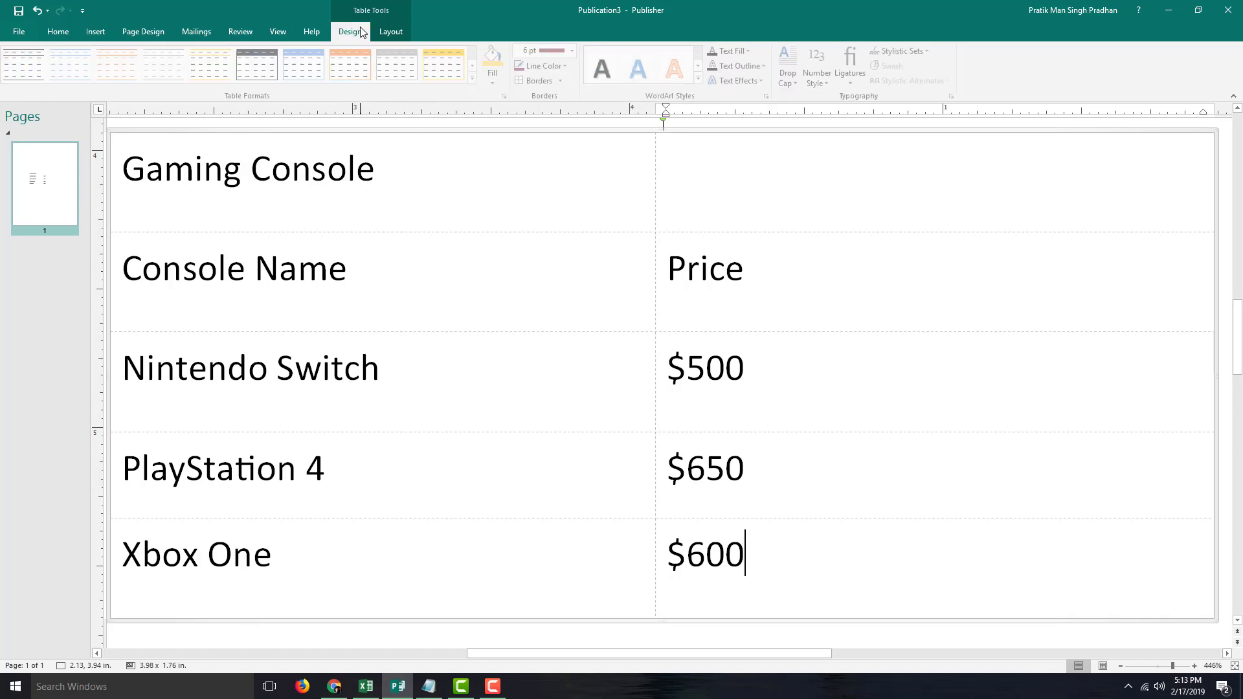
left_click(476, 79)
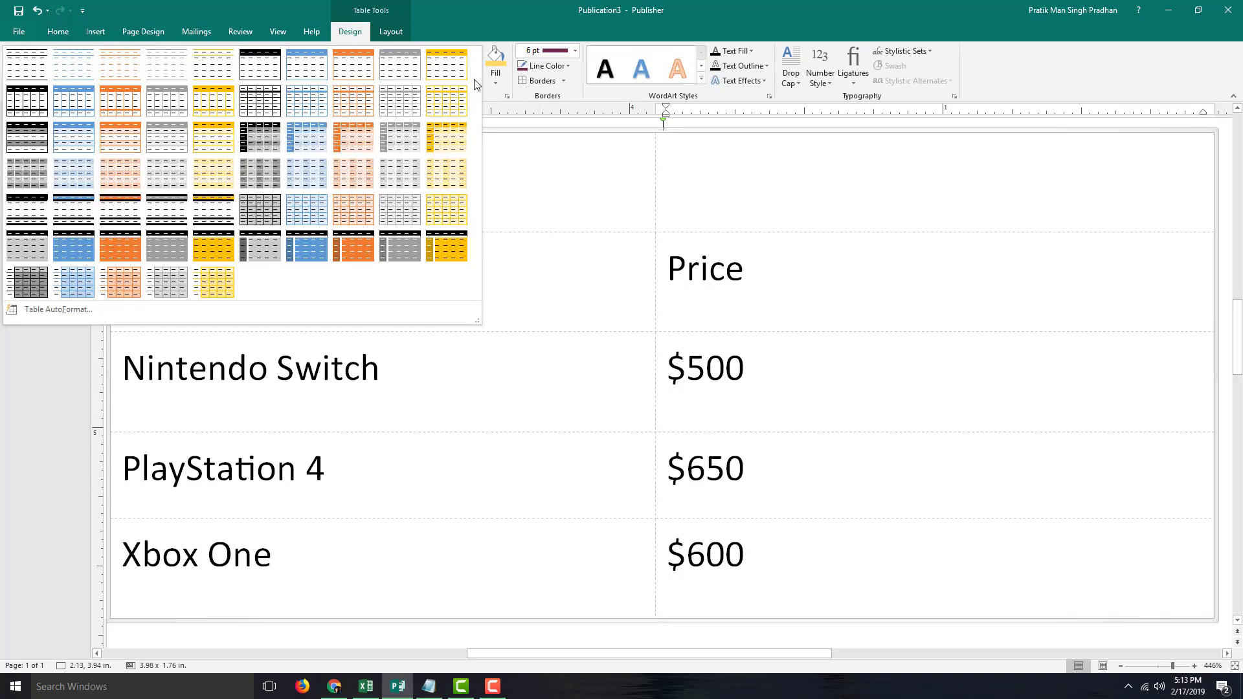
left_click(271, 141)
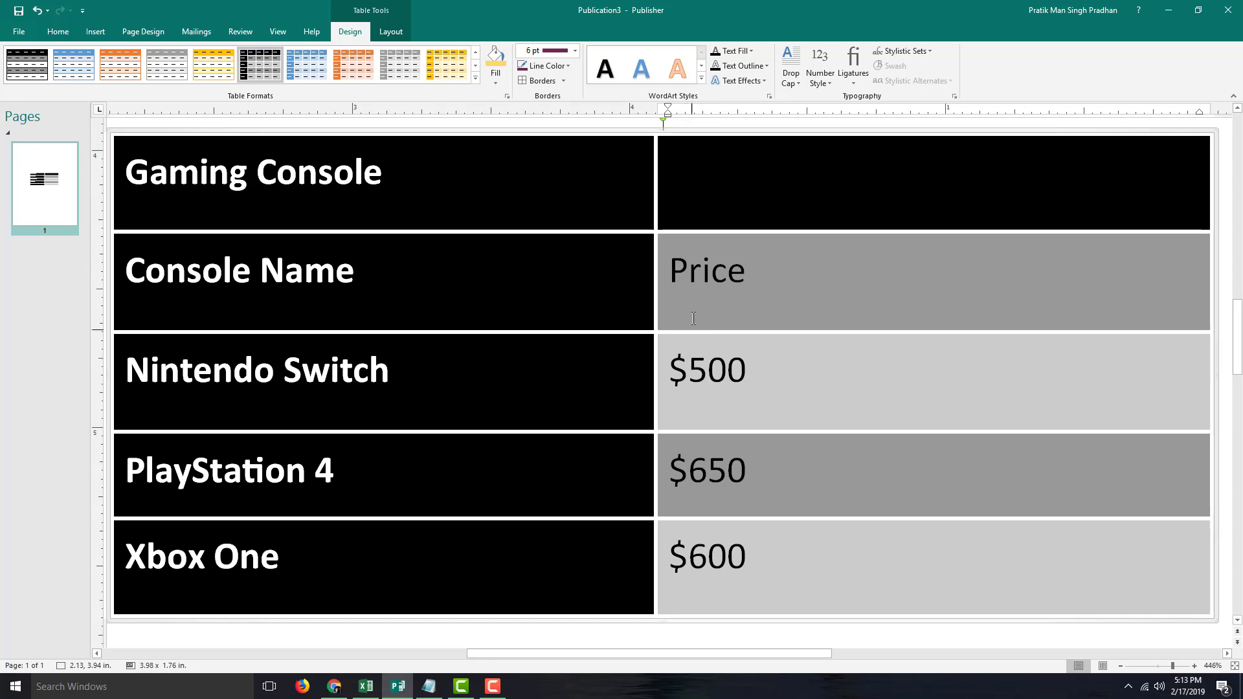
left_click(39, 70)
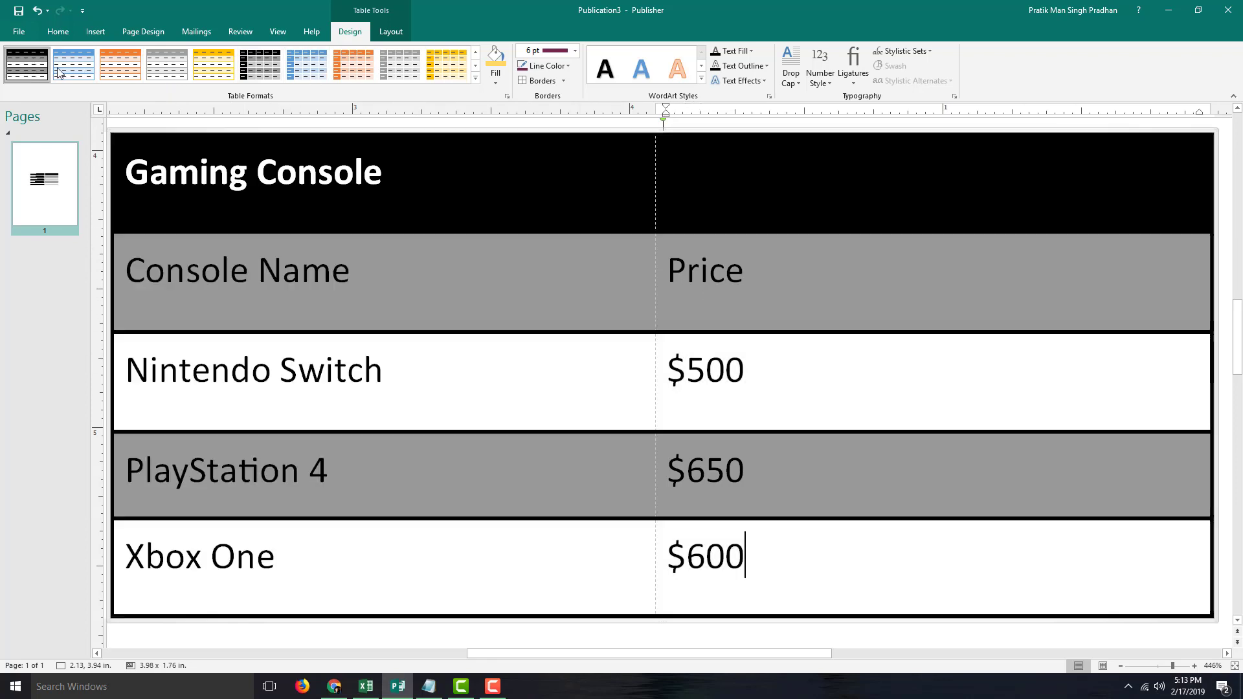
left_click(475, 77)
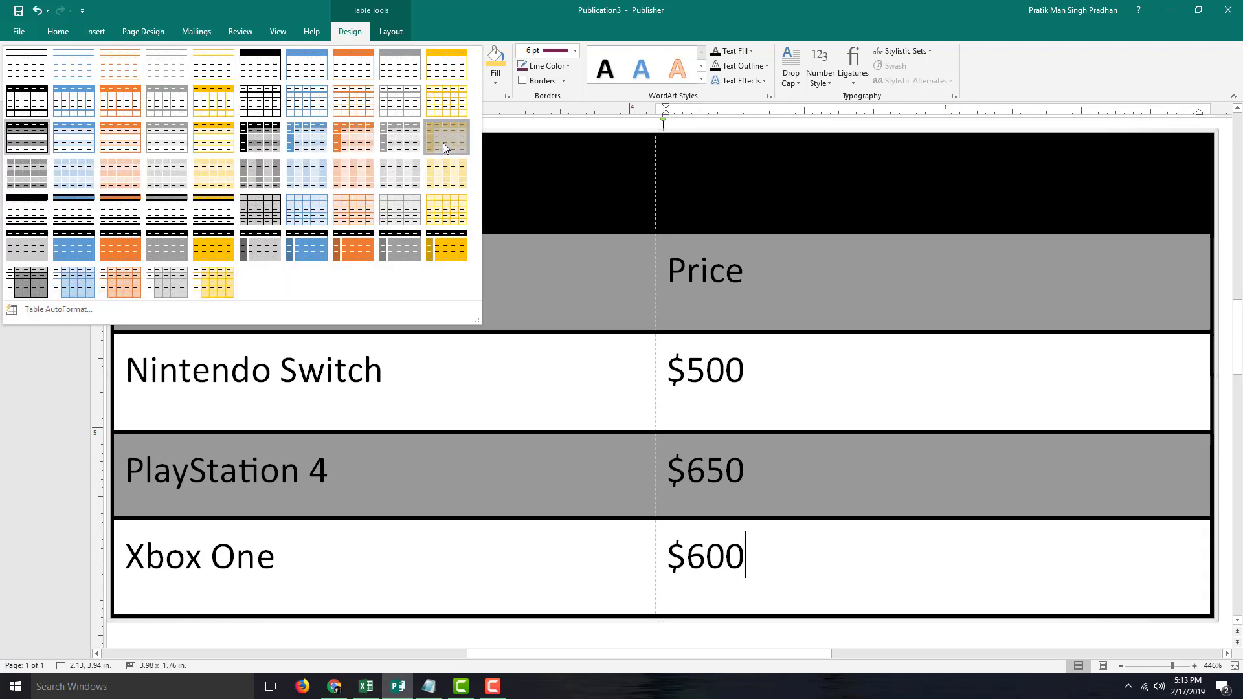
left_click(443, 142)
left_click(476, 84)
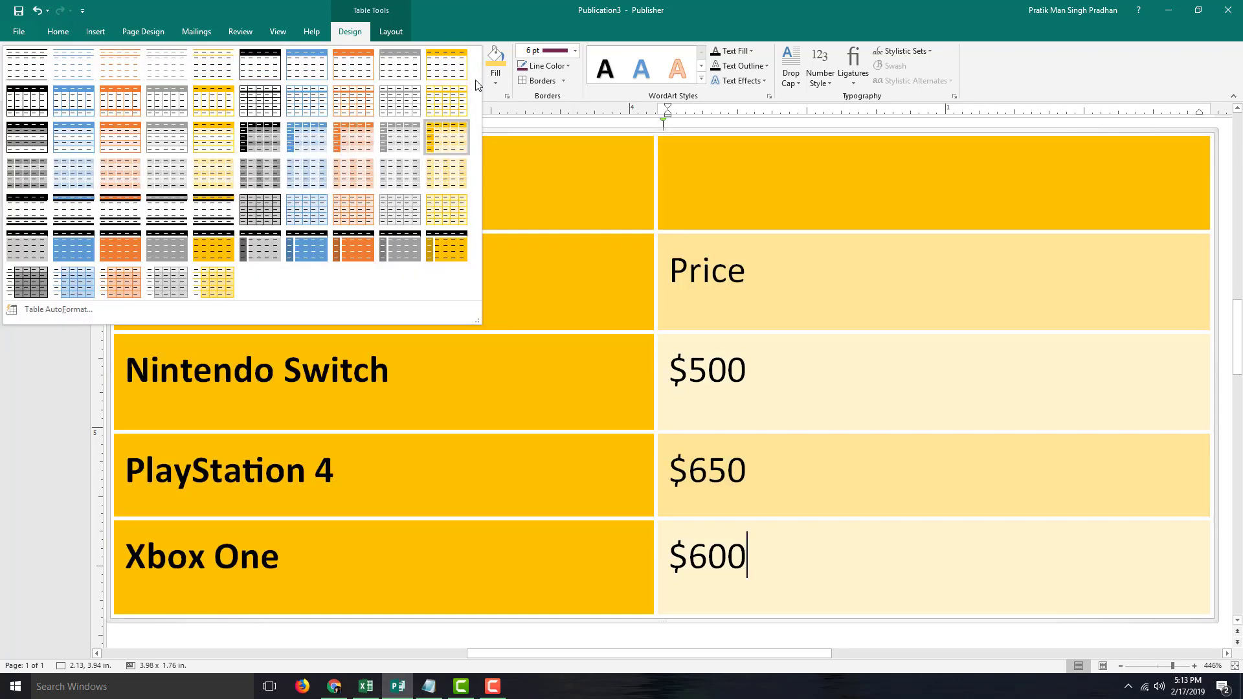
left_click(343, 147)
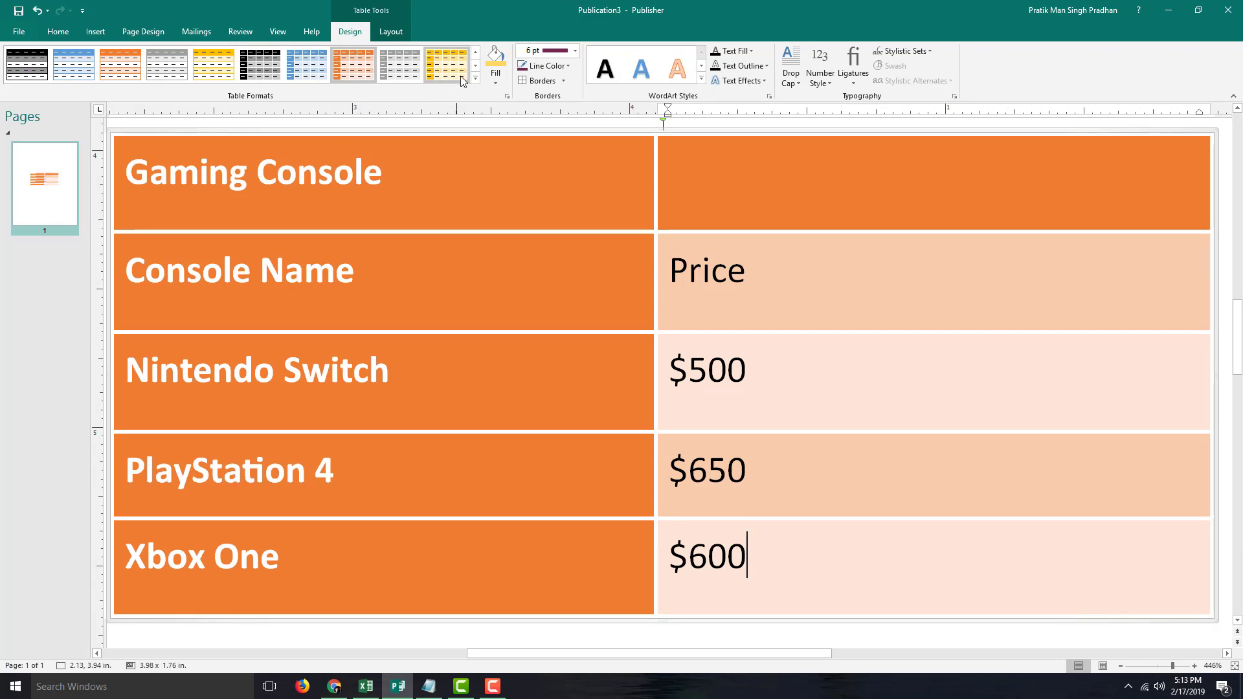
left_click(475, 78)
left_click(307, 138)
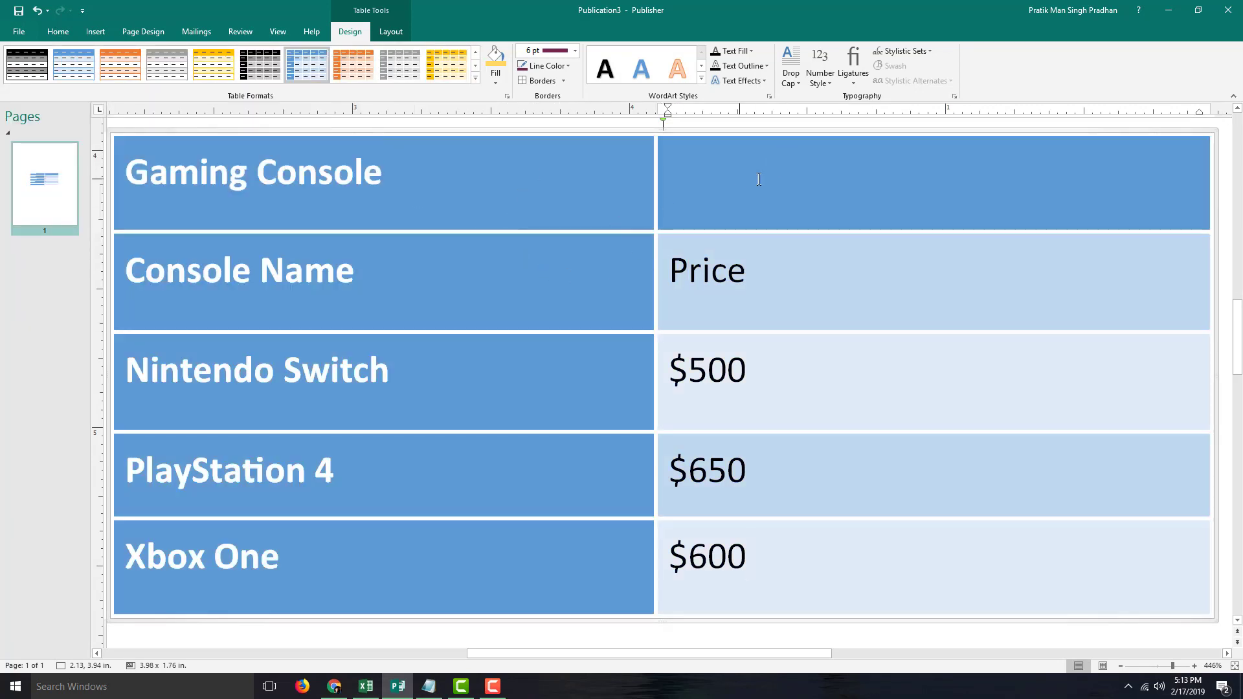
Step: Merge the two top-row cells and centre 'Gaming Console' horizontally and vertically in them
left_click_drag(758, 180, 480, 175)
left_click_drag(722, 180, 575, 138)
left_click(390, 31)
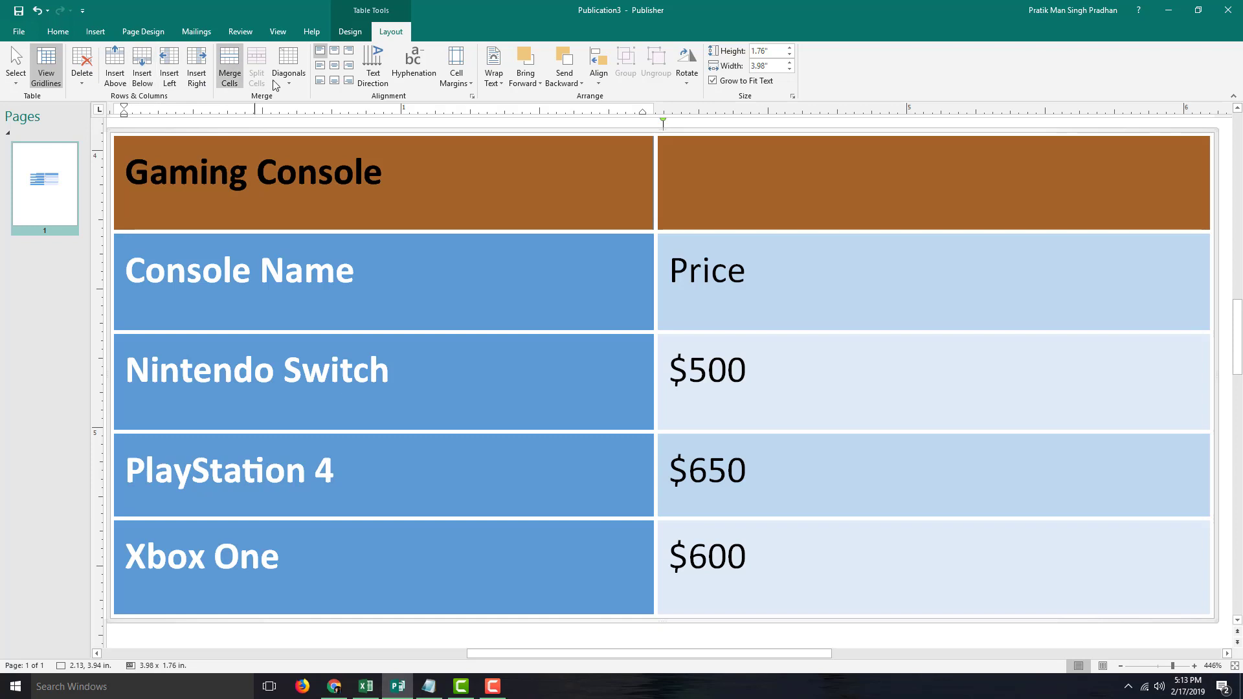
left_click(230, 68)
left_click(555, 292)
left_click(572, 179)
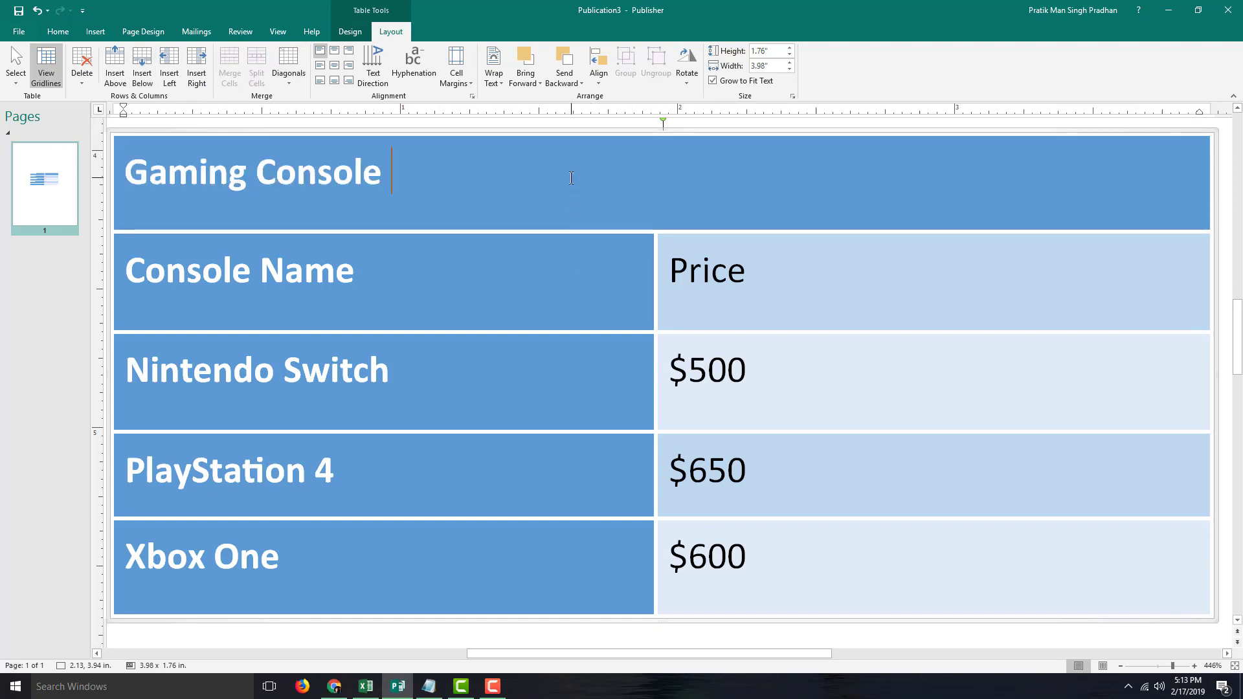
left_click(335, 66)
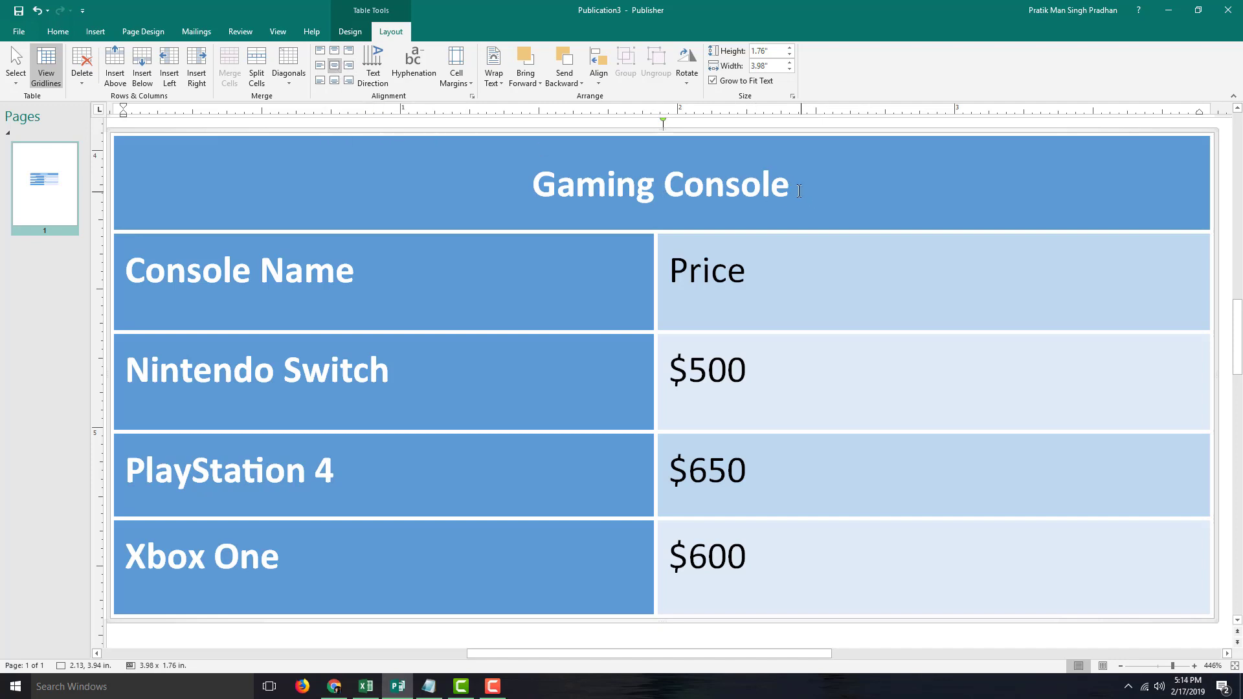
left_click(64, 32)
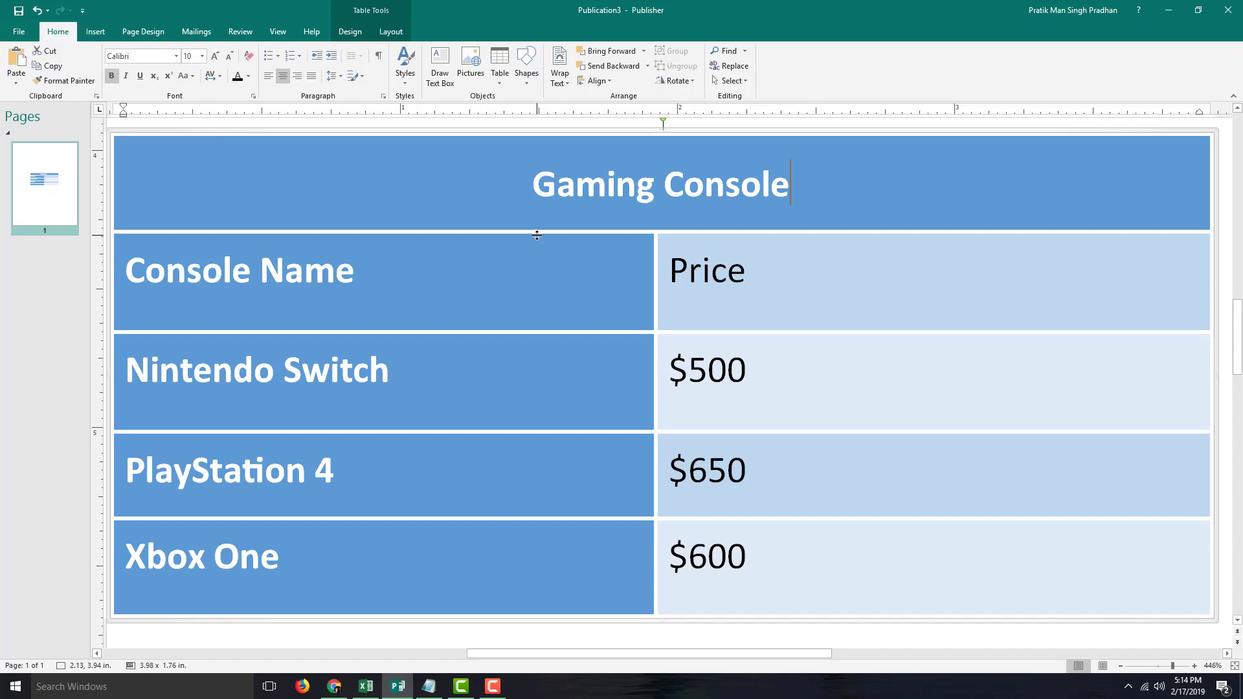
Step: Select the Console Name and Price header cells together
left_click_drag(803, 280, 690, 280)
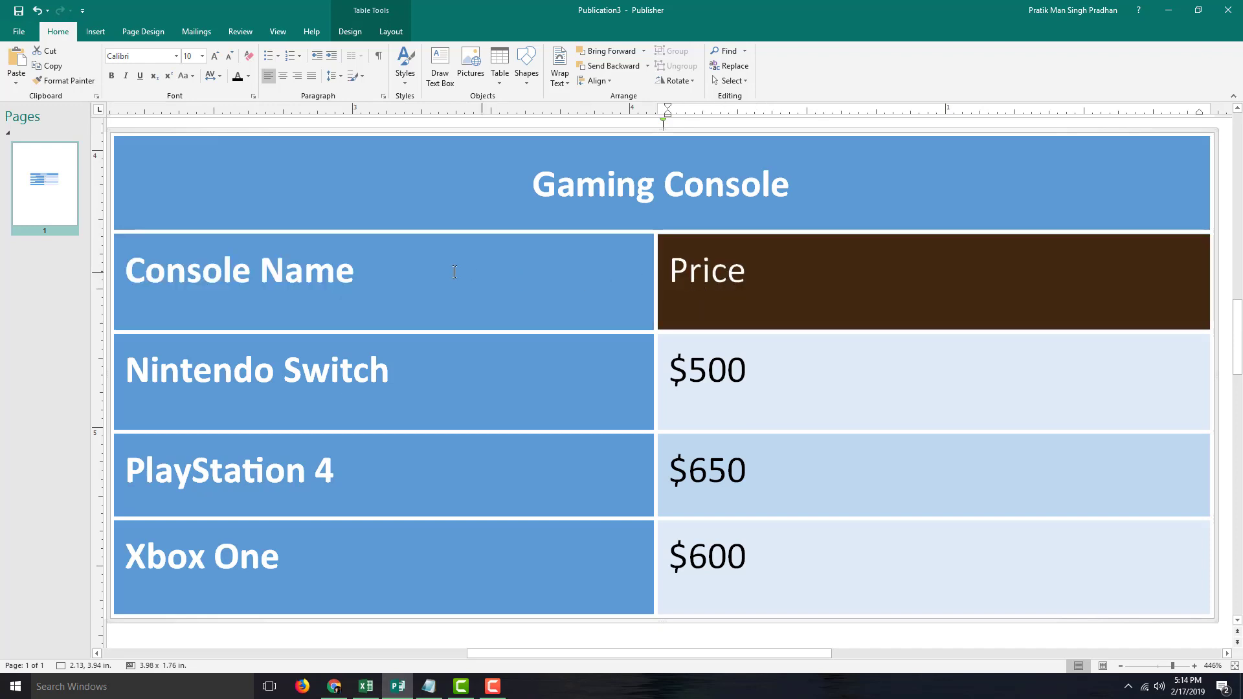
left_click(421, 298)
left_click_drag(860, 292, 671, 280)
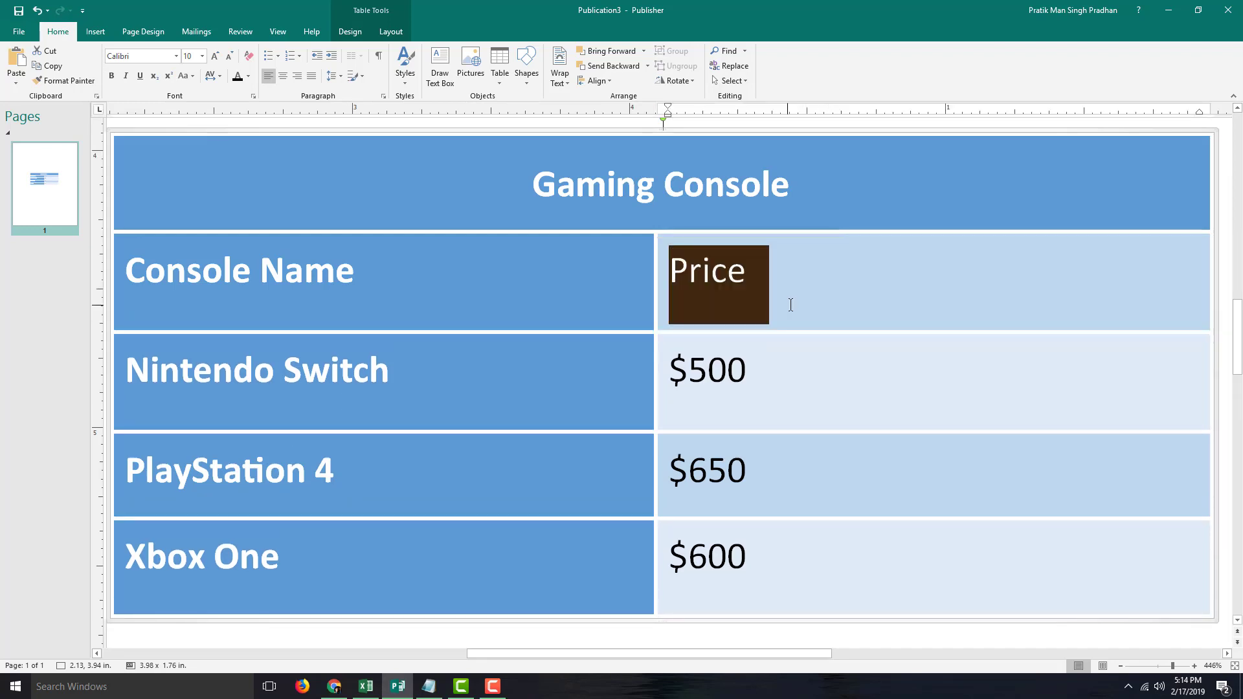
left_click(801, 271)
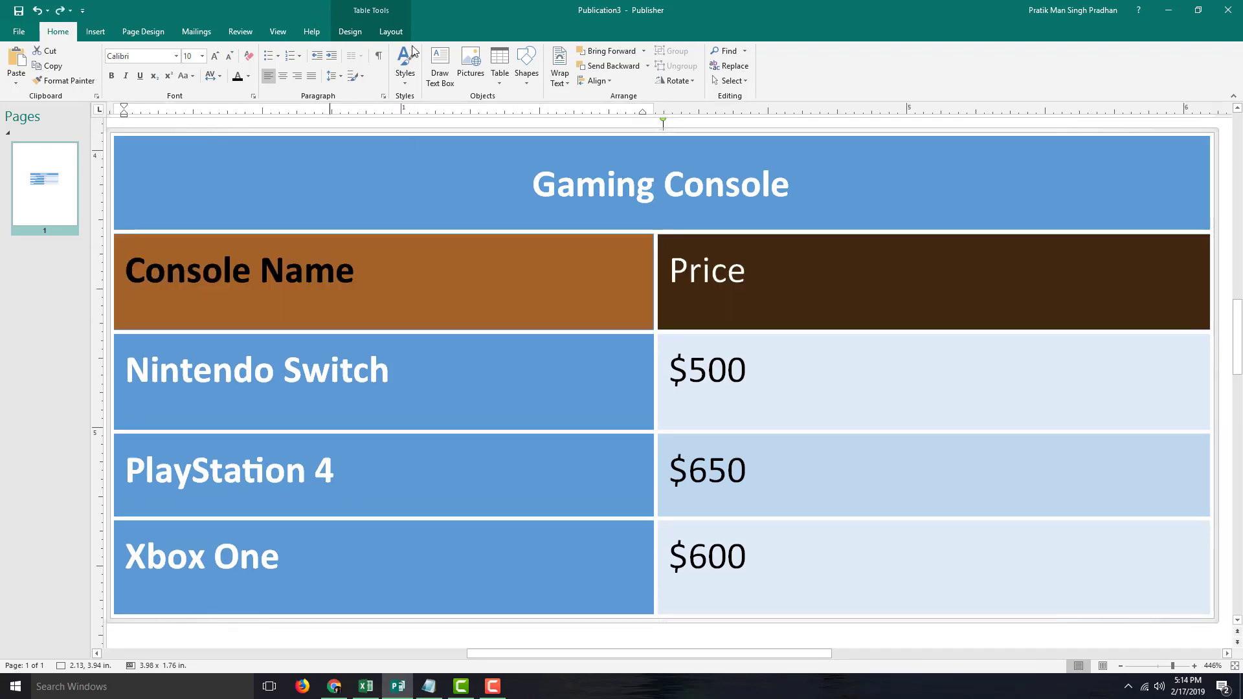
left_click(349, 32)
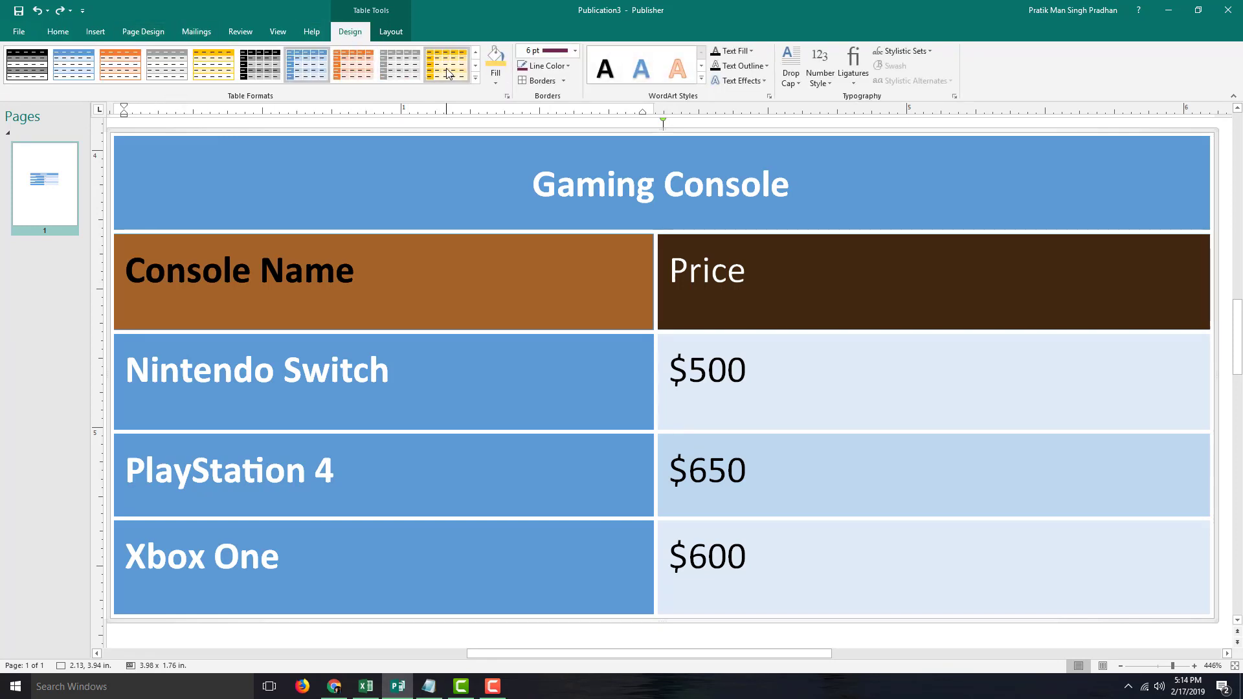
Step: Fill the Price header cell with the Console Name blue and make the header text bold
left_click(498, 83)
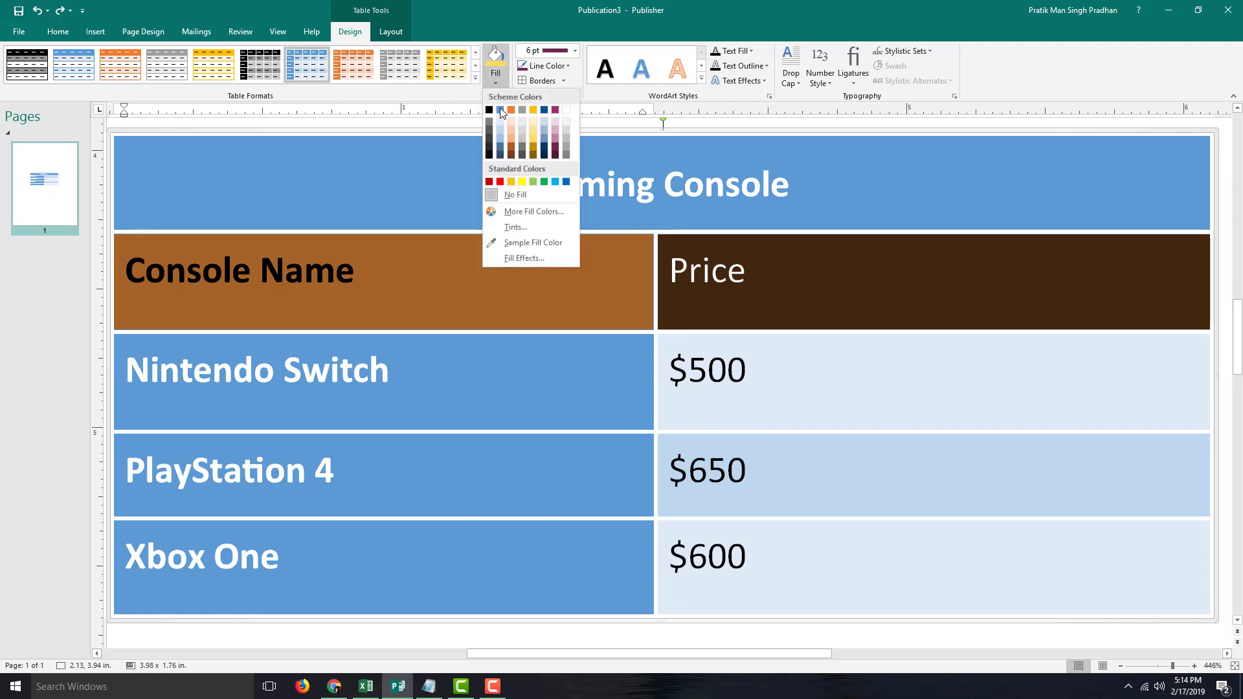
left_click(502, 112)
left_click_drag(782, 302, 505, 276)
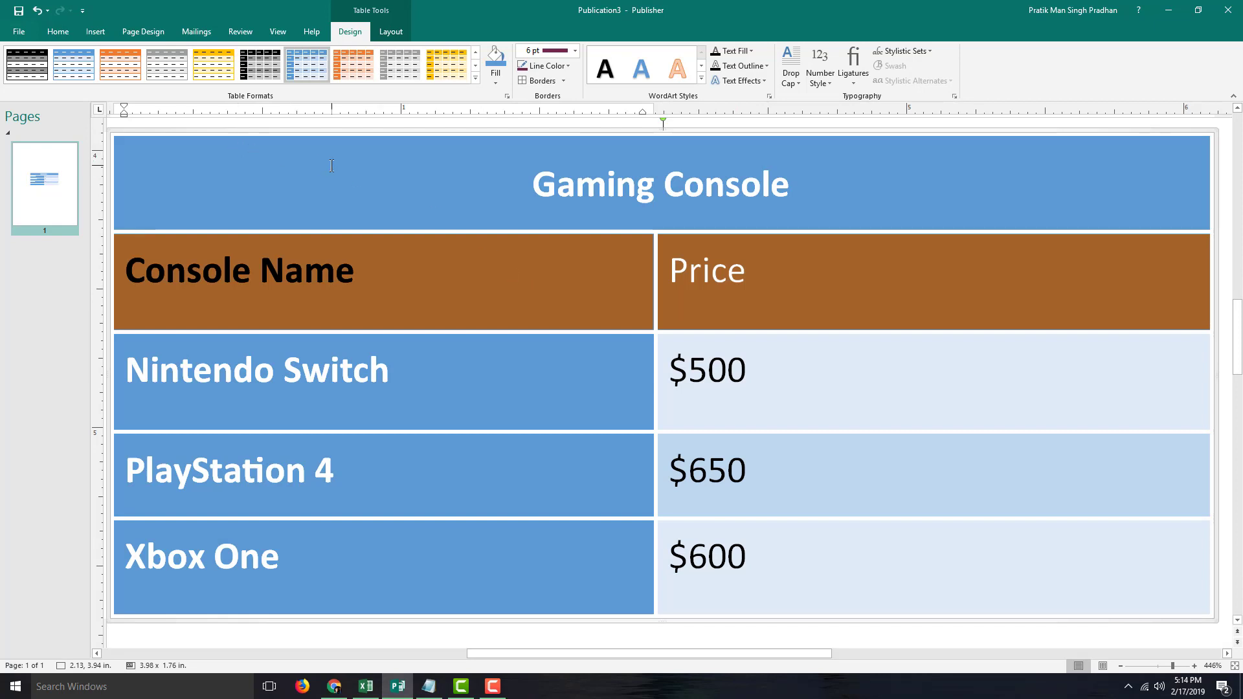
key("ctrl+b")
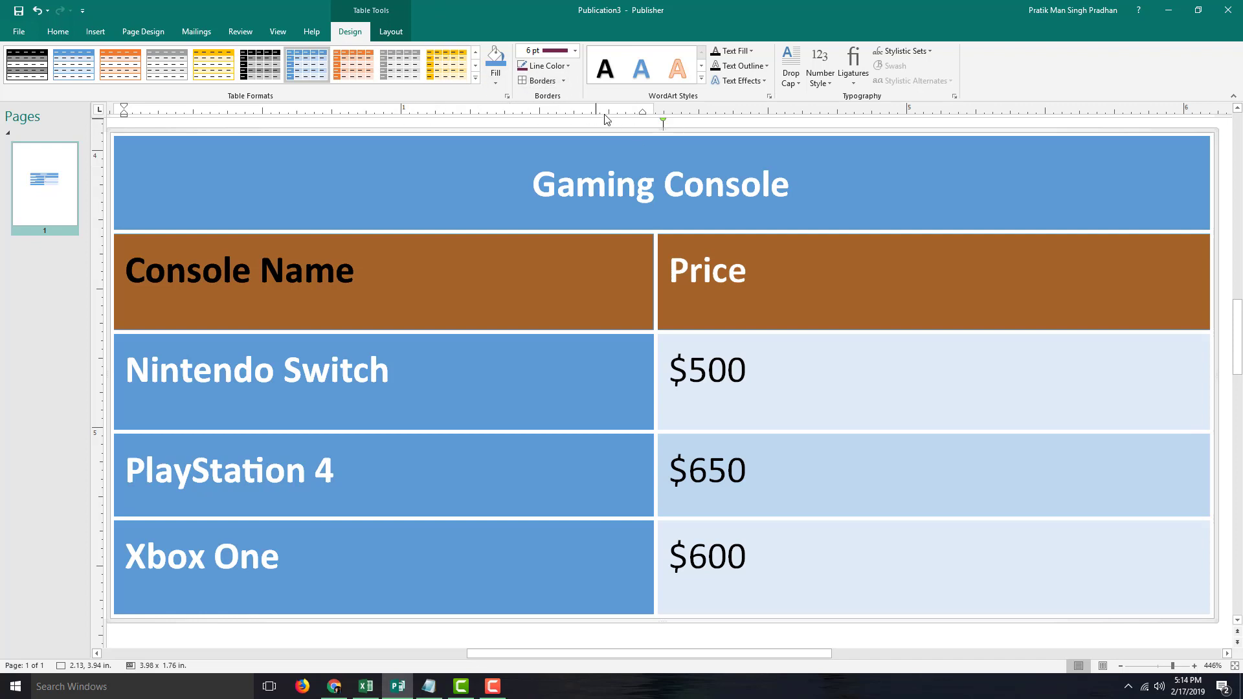
Step: Set the header row's text colour to white
left_click(68, 35)
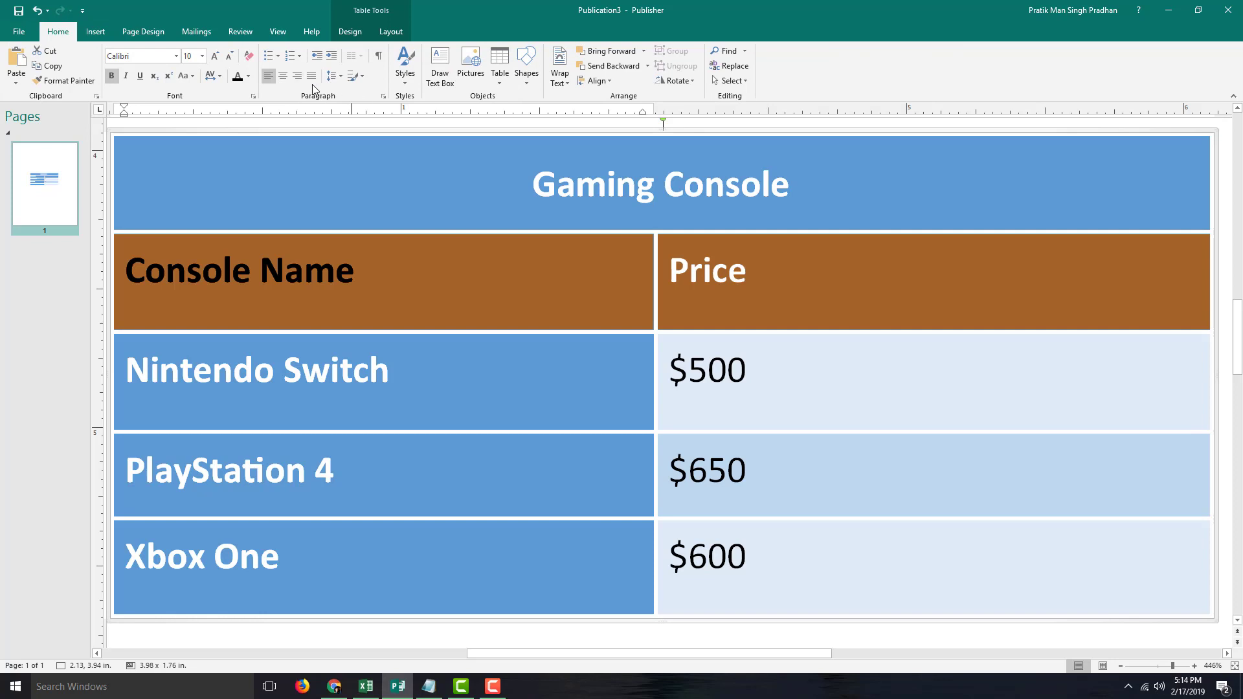
left_click(250, 77)
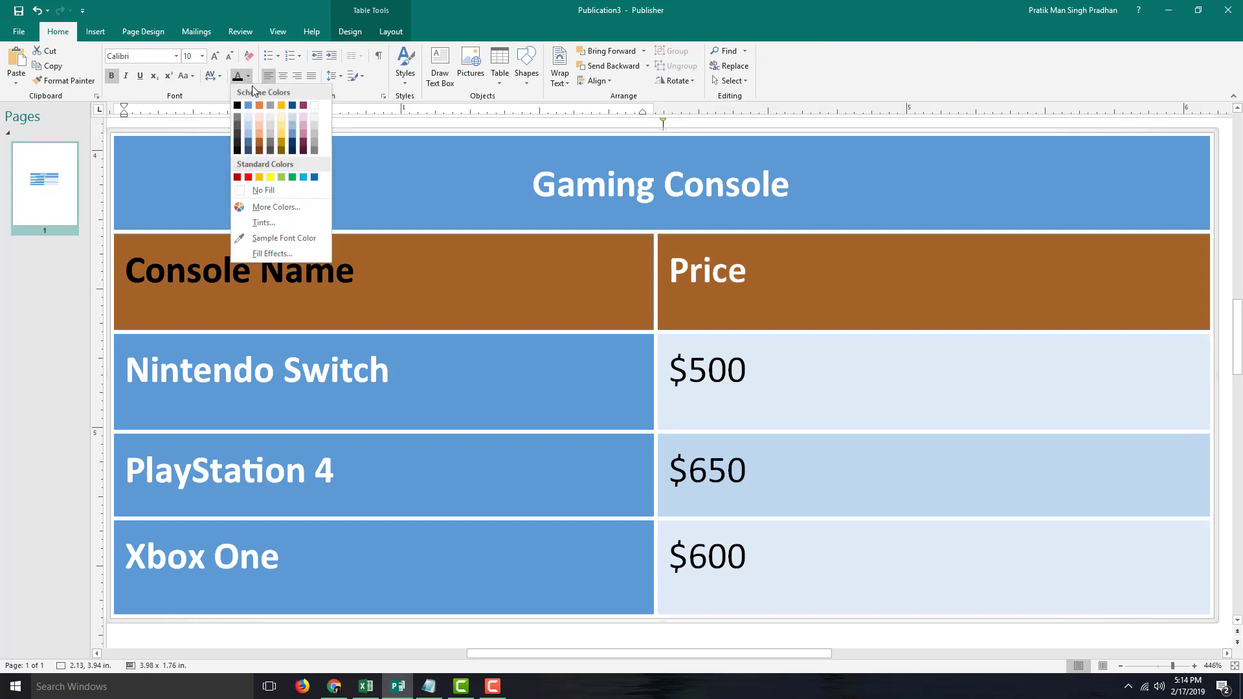
left_click(313, 106)
left_click(718, 302)
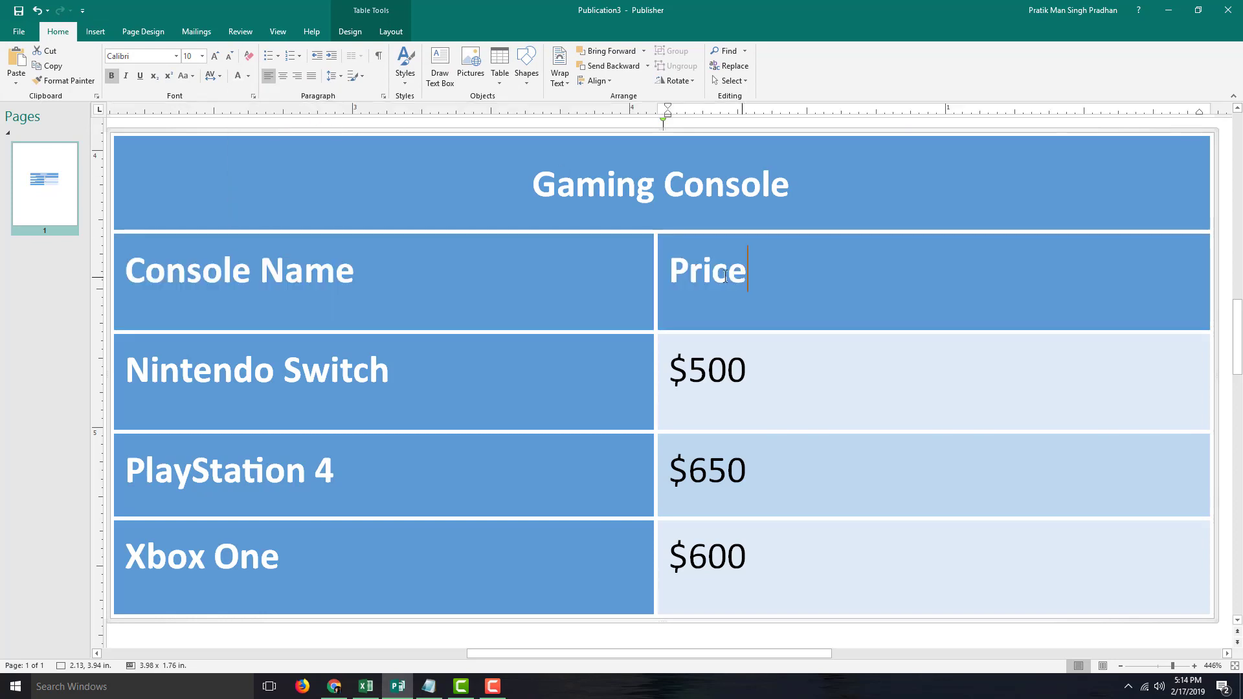
left_click(696, 192)
left_click(420, 265)
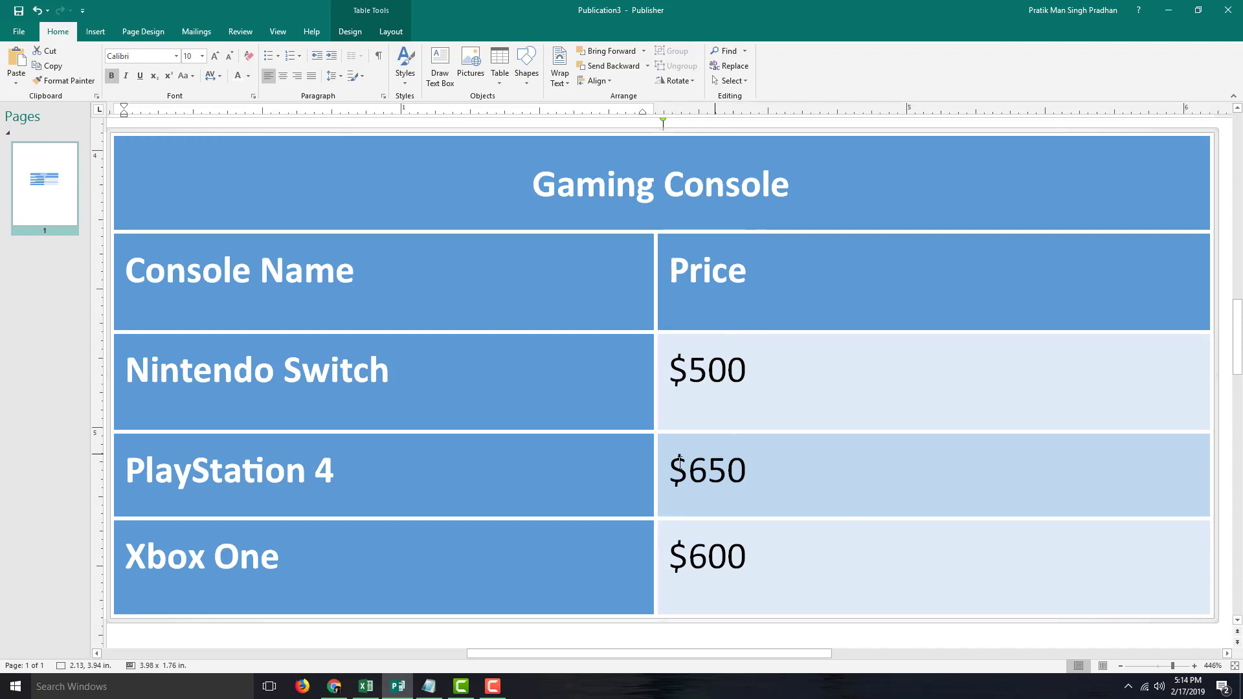
Step: Right-align the three console names and centre them vertically in their cells
left_click_drag(424, 534, 349, 387)
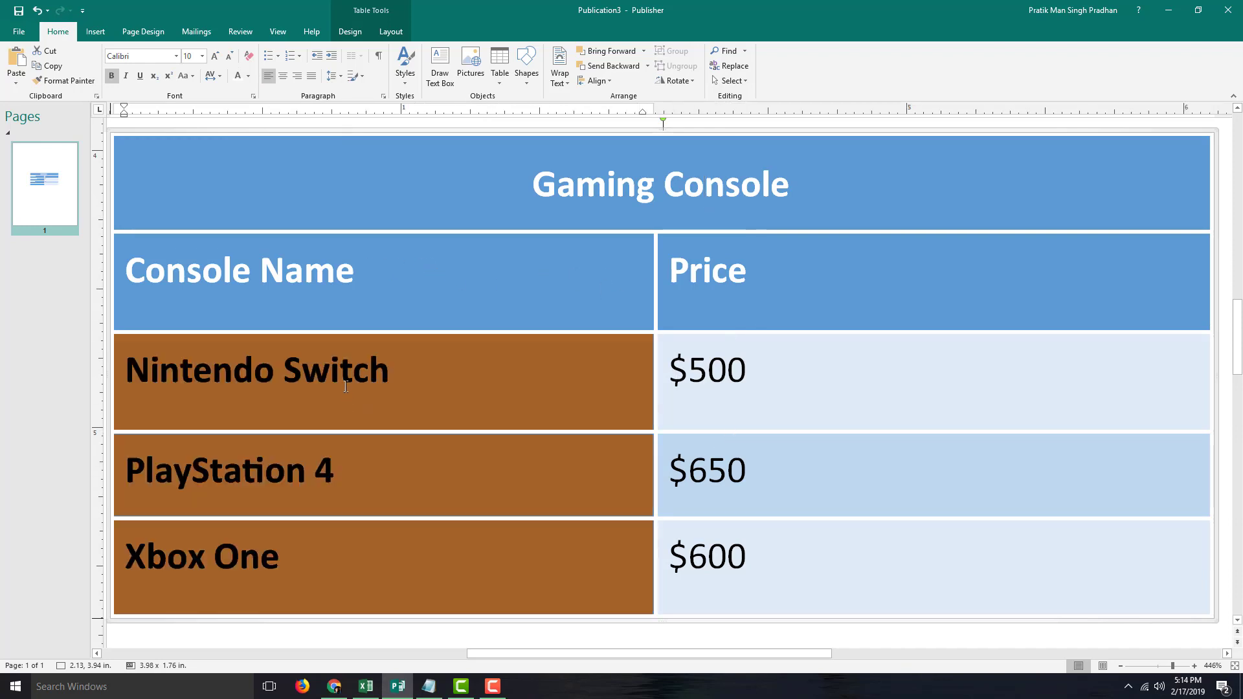
left_click(392, 36)
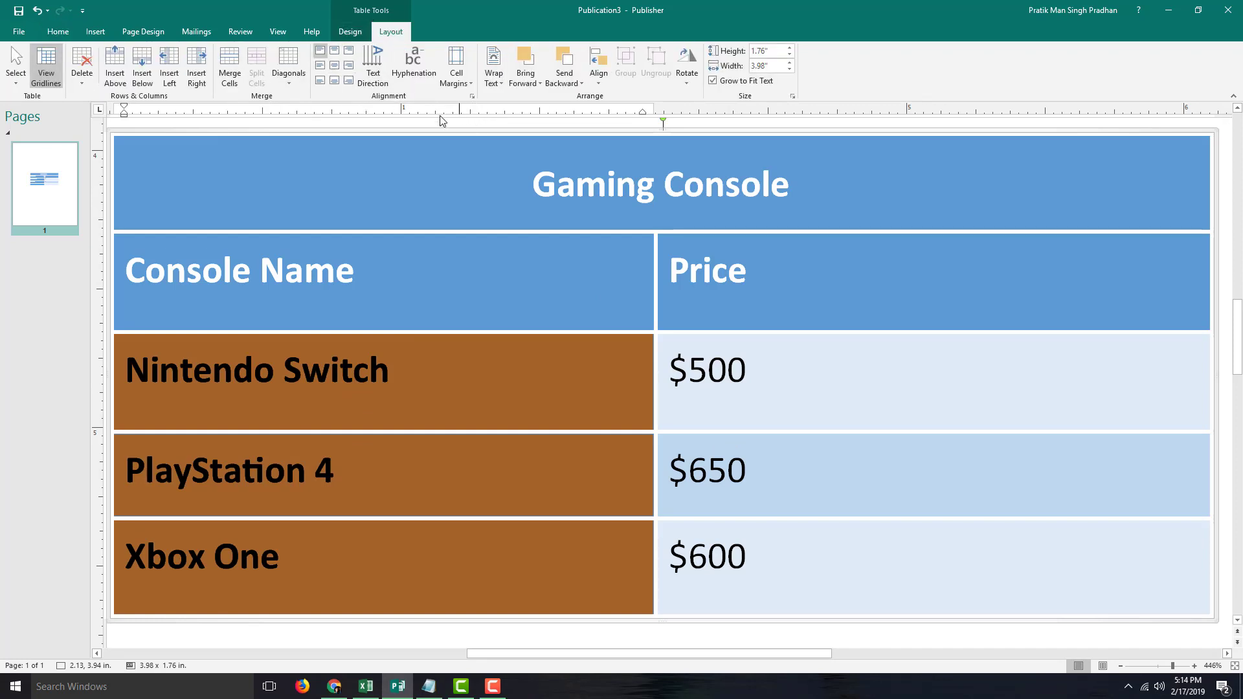
left_click(348, 80)
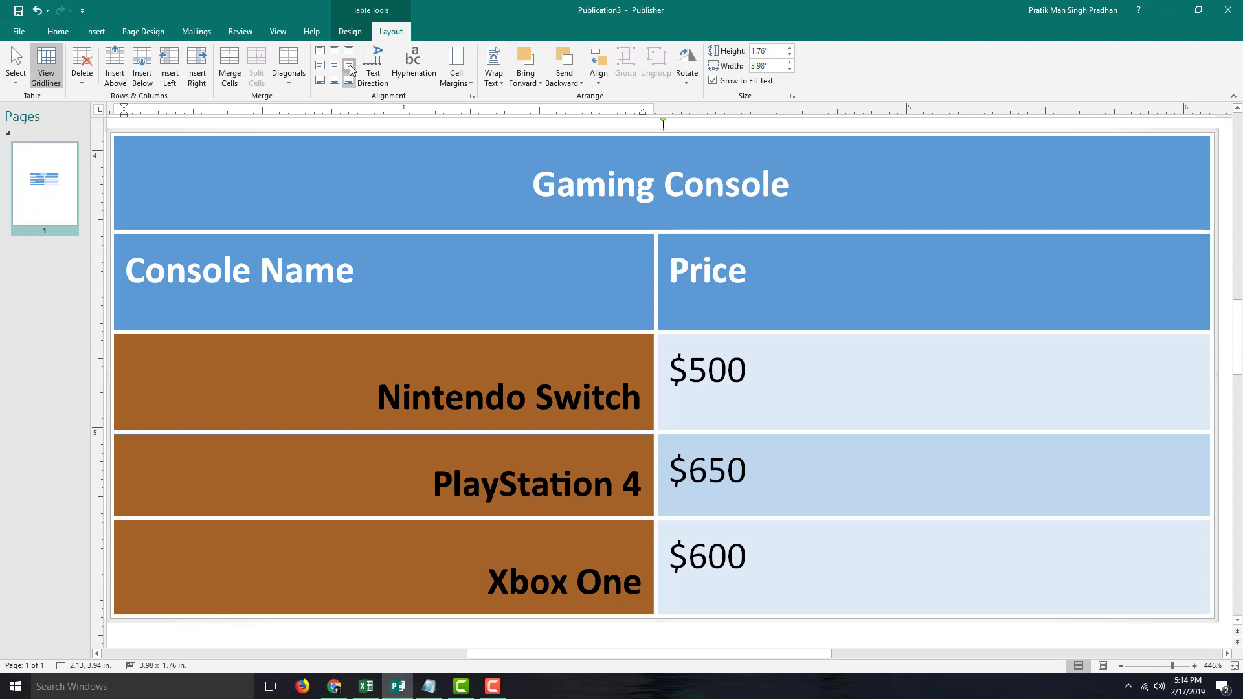
left_click(349, 65)
Step: Centre the $500, $650 and $600 prices vertically, then select the console-name cells
left_click_drag(813, 369, 809, 557)
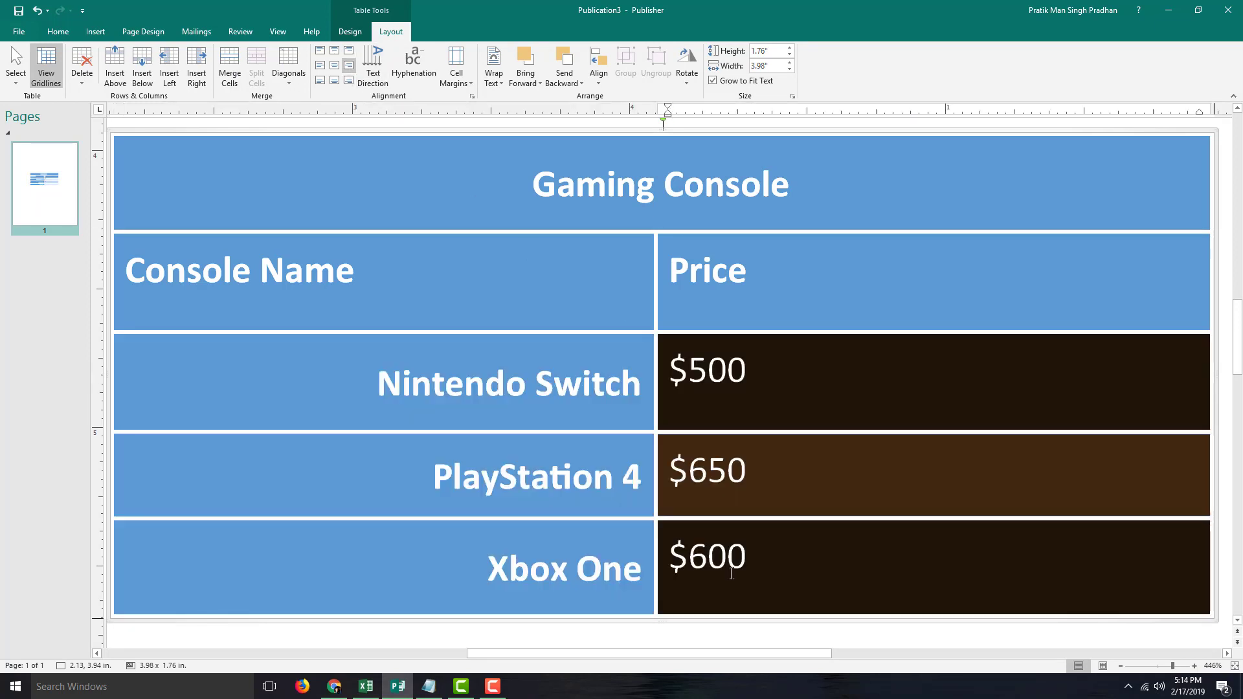
left_click(325, 69)
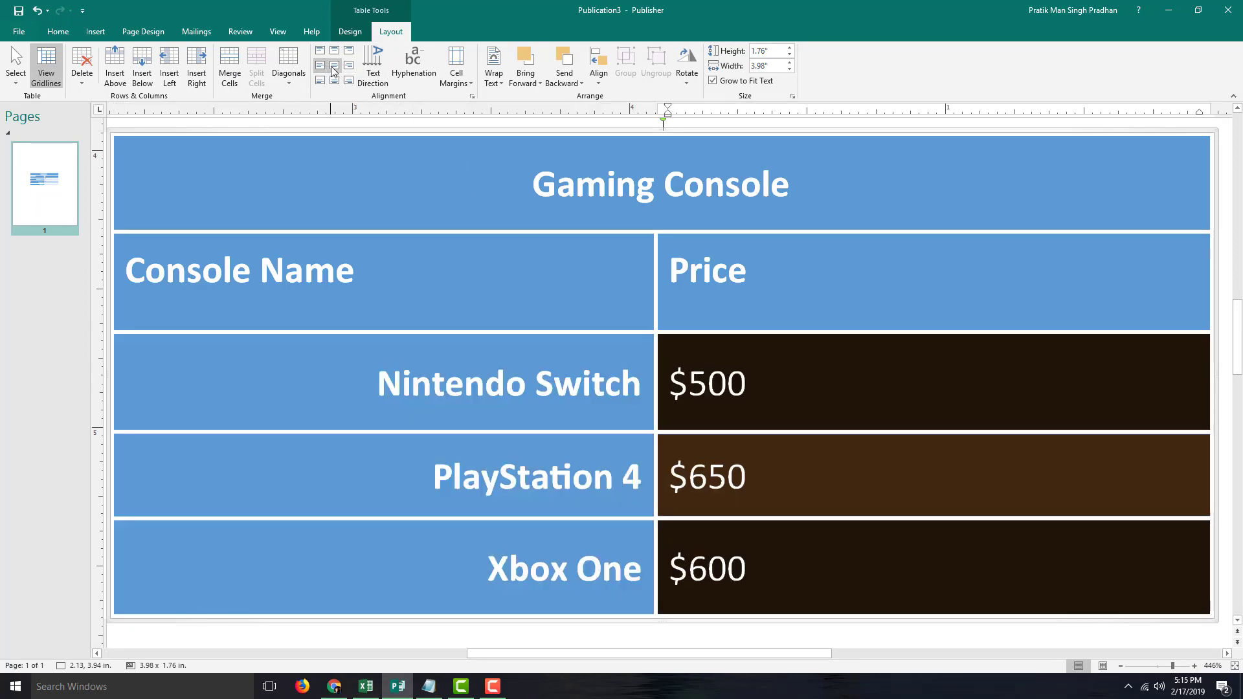
left_click(767, 373)
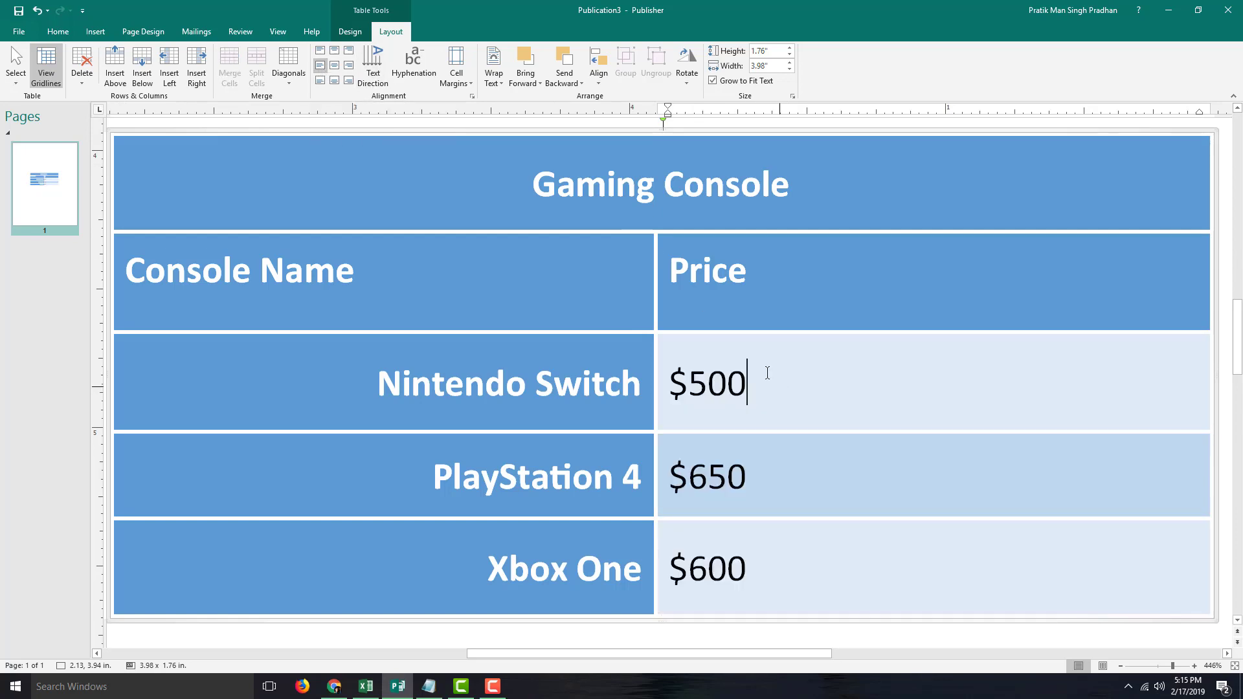
left_click_drag(422, 371, 698, 558)
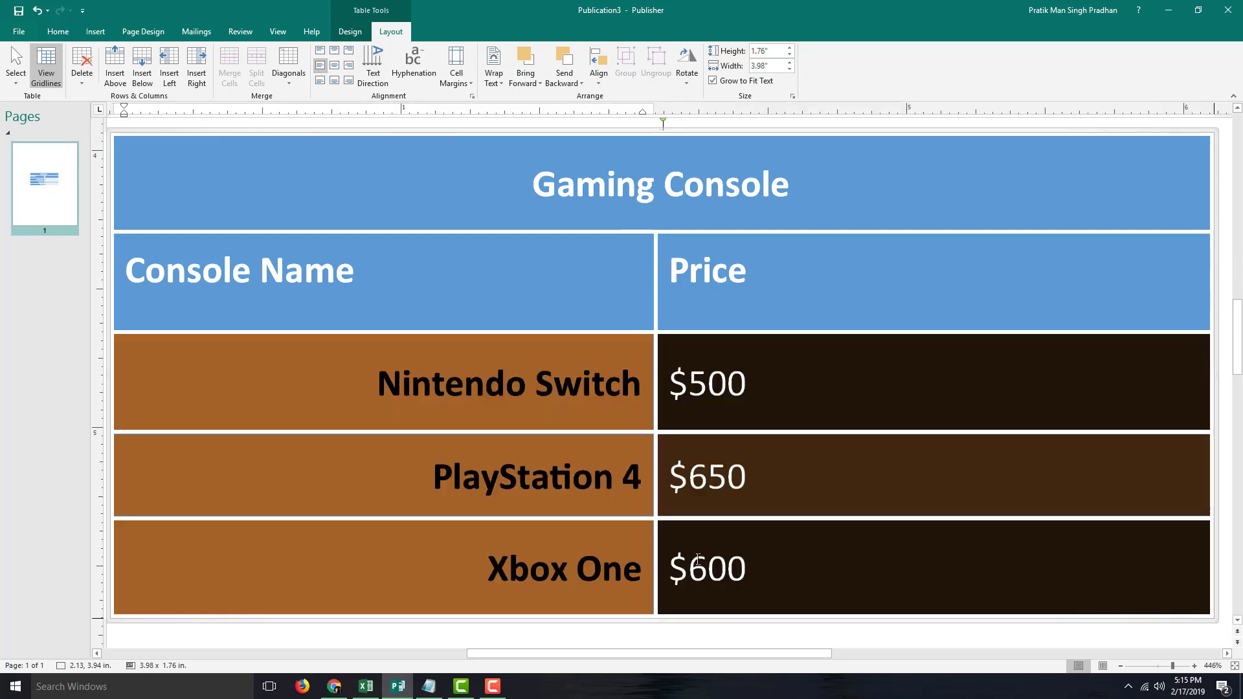
left_click_drag(578, 379, 567, 531)
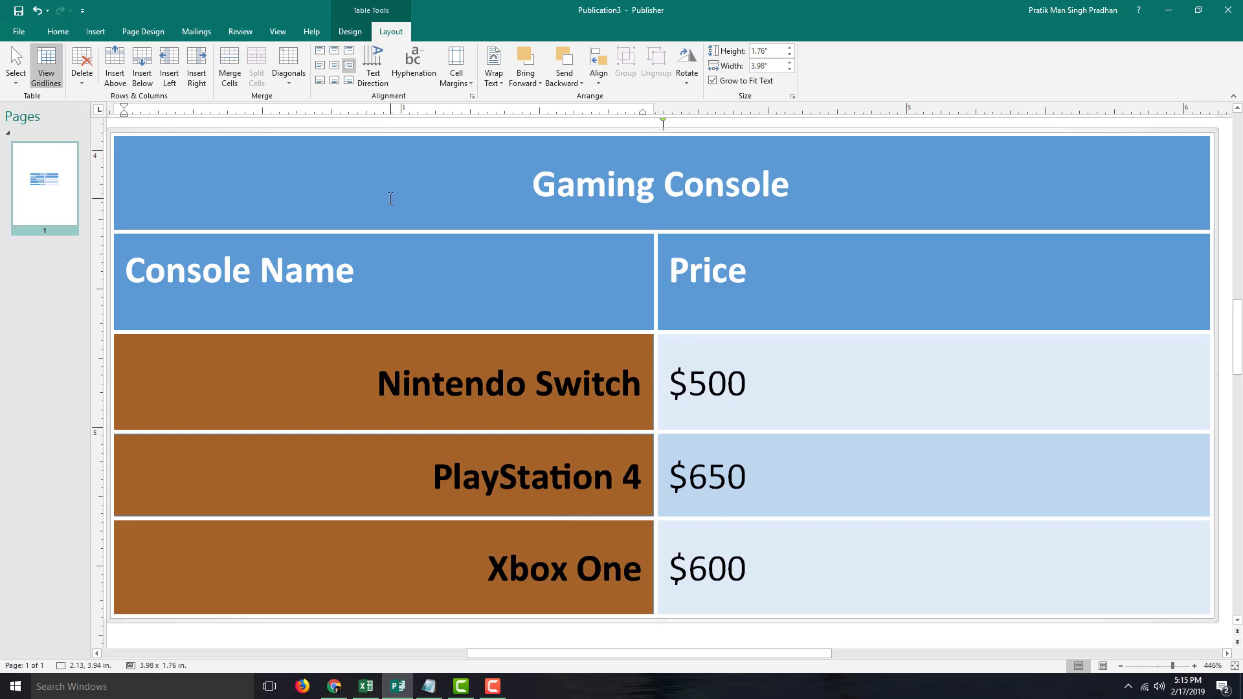
Step: Give the console-name cells a light-blue fill and black text
left_click(350, 32)
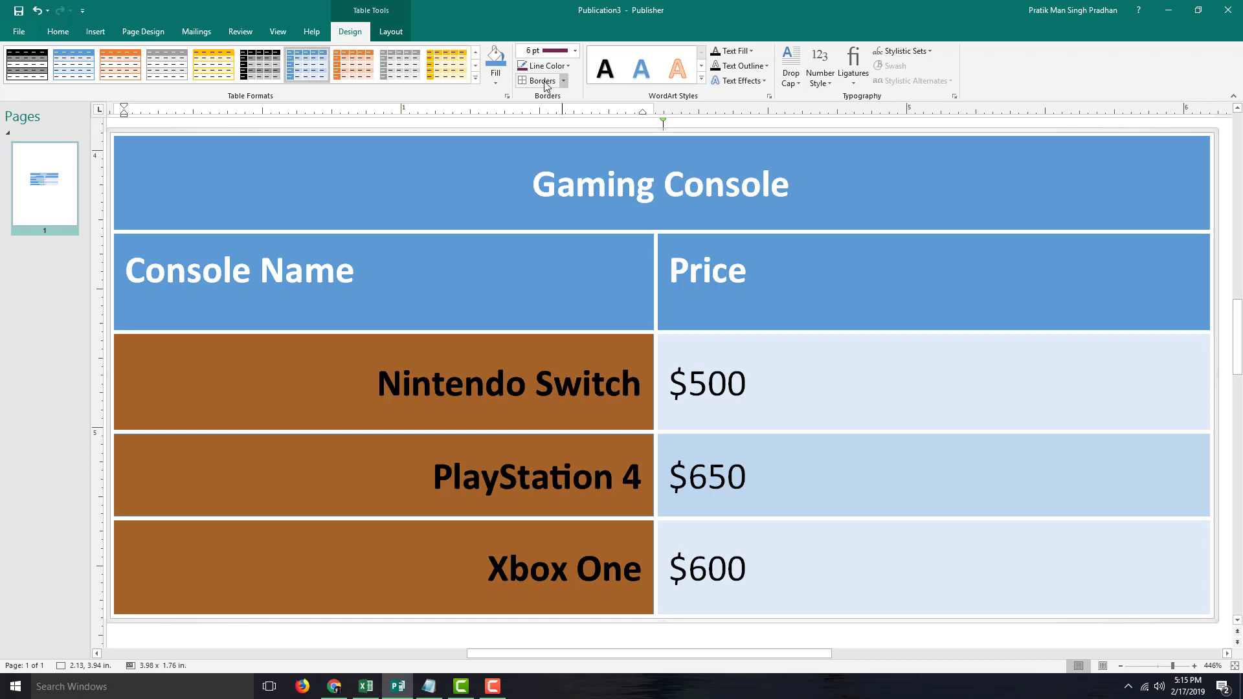
left_click(496, 74)
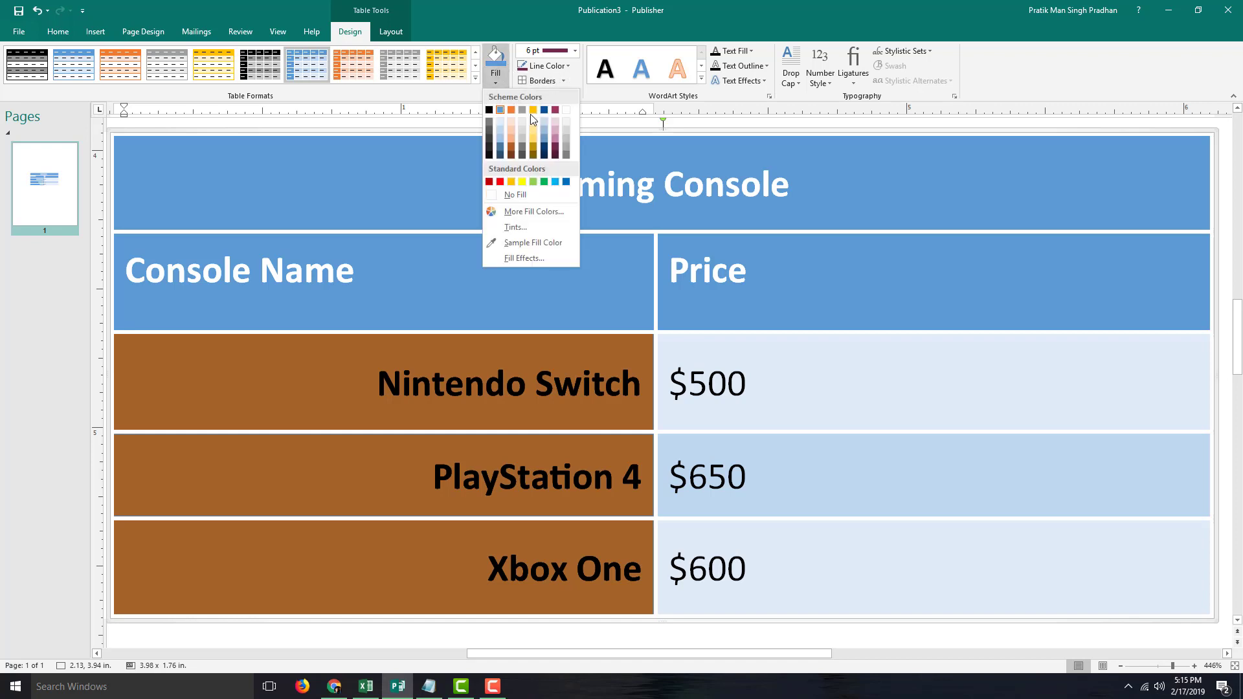
left_click(500, 134)
left_click(712, 386)
left_click_drag(498, 380, 616, 559)
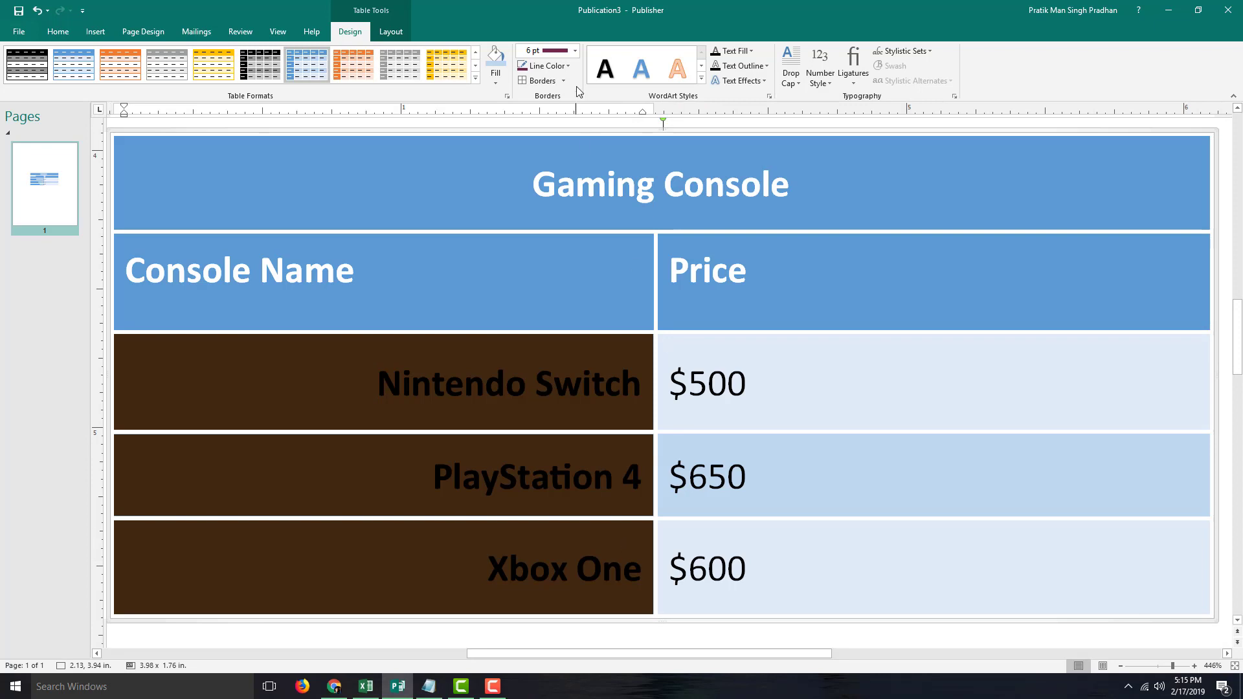
left_click(58, 31)
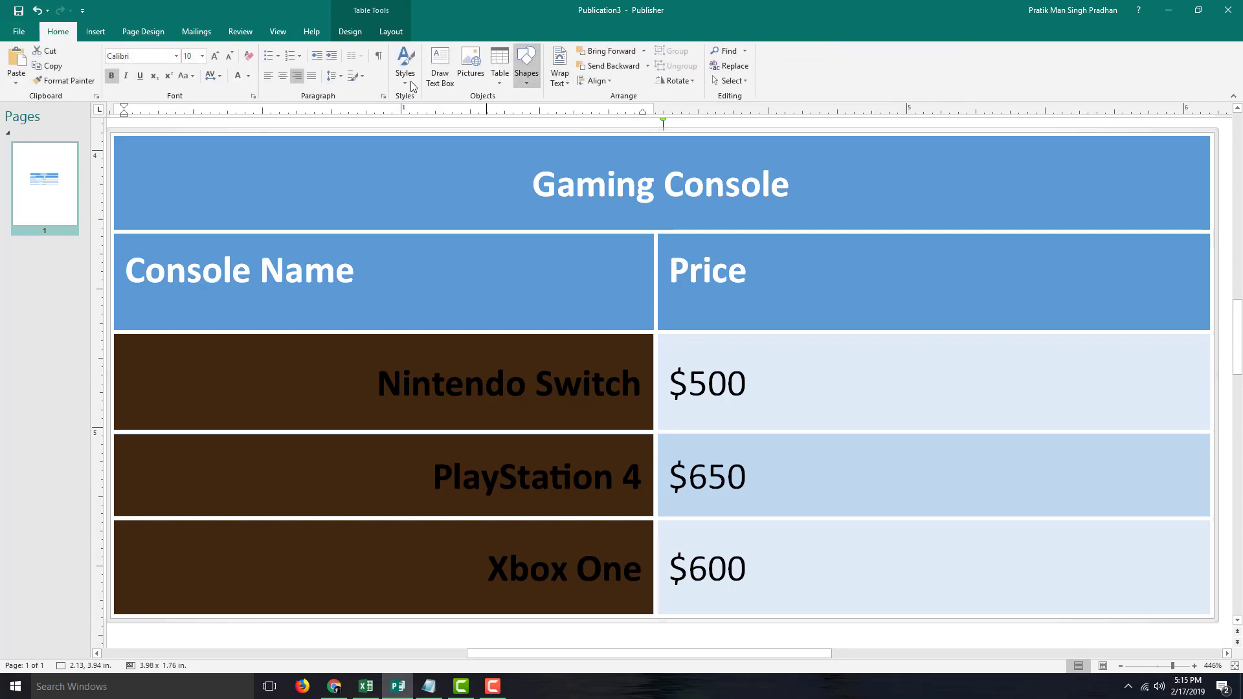
left_click(247, 75)
left_click(237, 106)
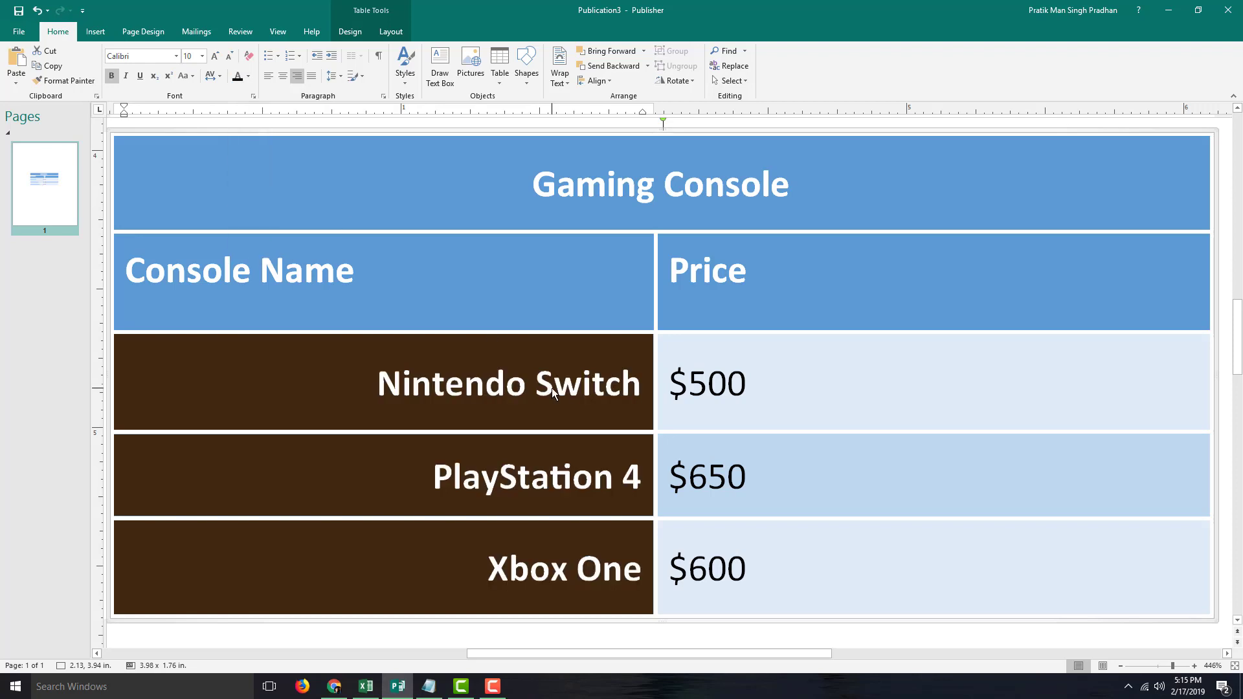
left_click(551, 387)
Step: Right-align the Console Name heading
left_click_drag(503, 263, 124, 269)
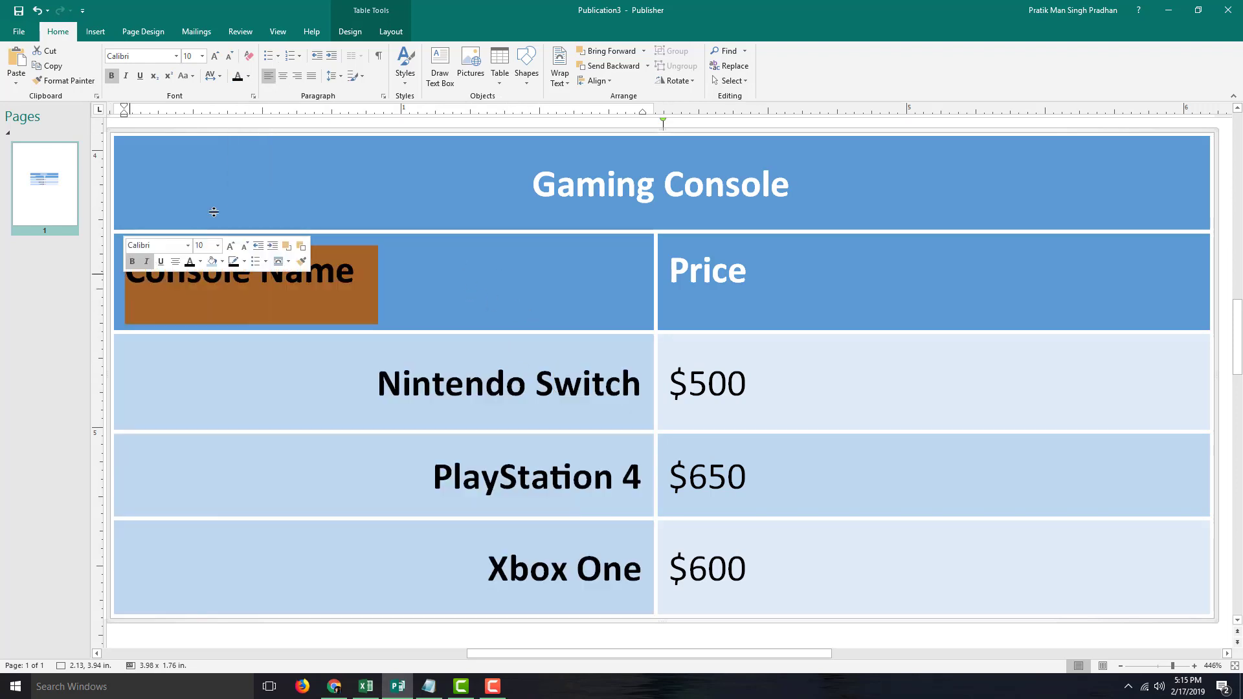
left_click(298, 76)
left_click(847, 312)
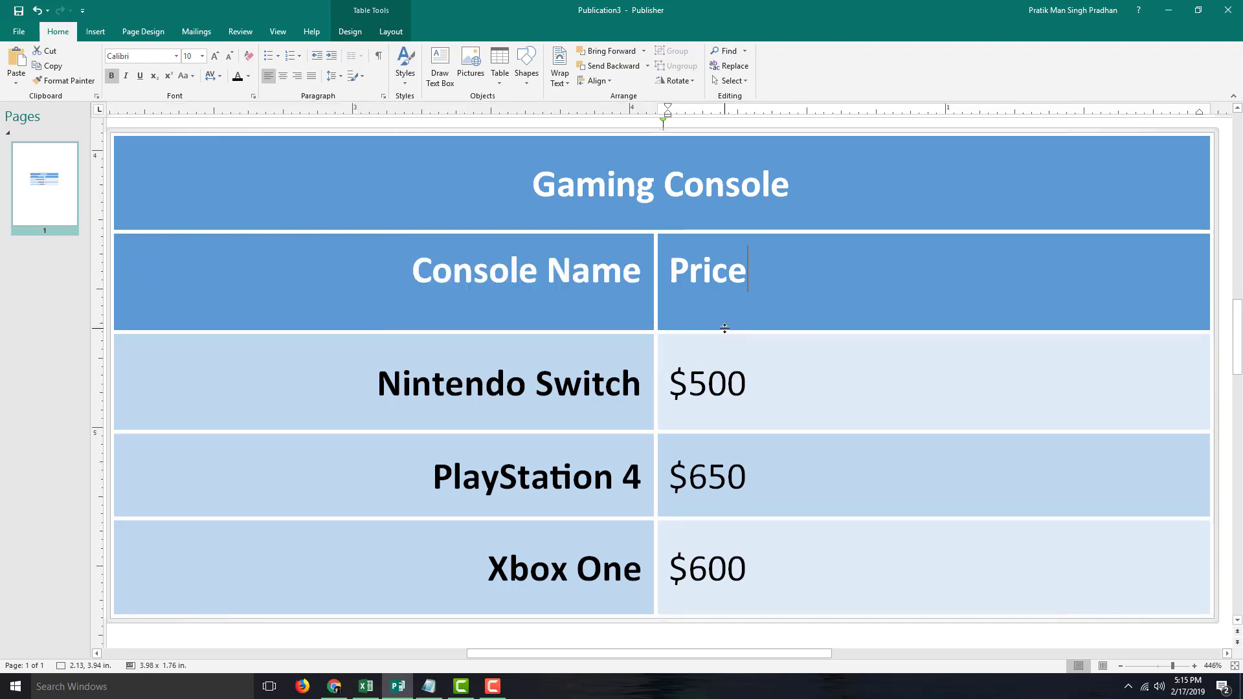
scroll(724, 328, "down", 5)
Step: Select the $500, $650 and $600 cells and remove their borders with No Border
left_click(725, 502)
left_click_drag(717, 444, 699, 384)
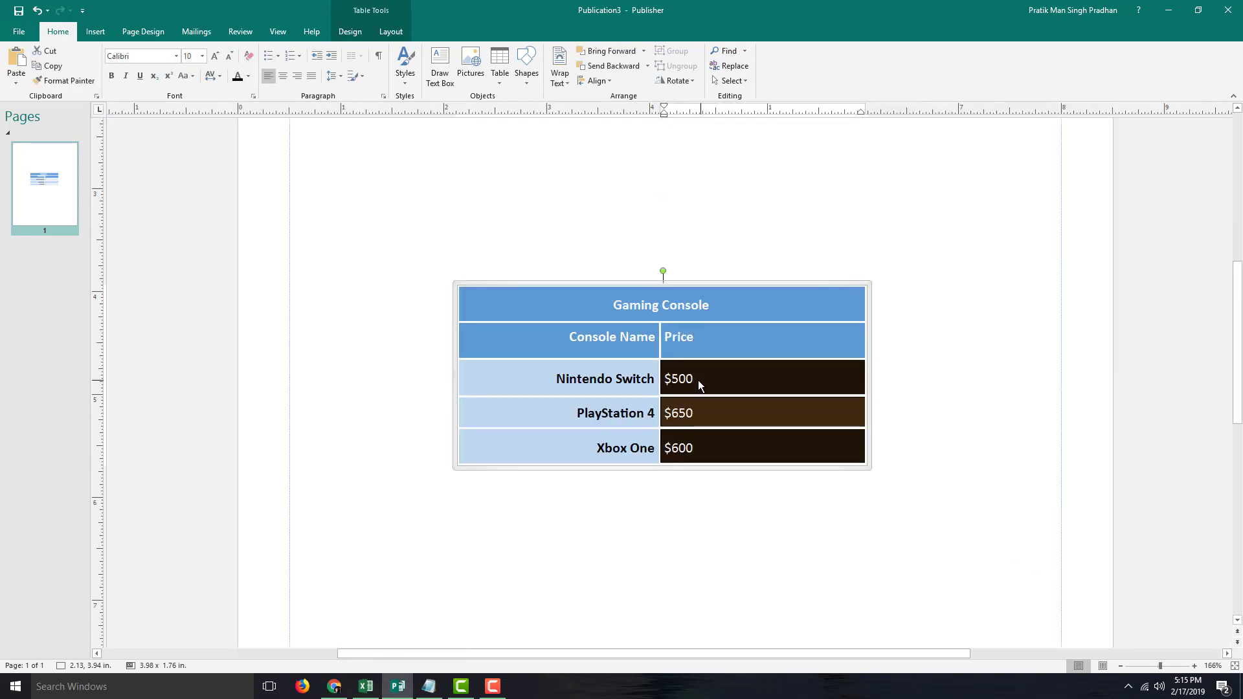
left_click(350, 31)
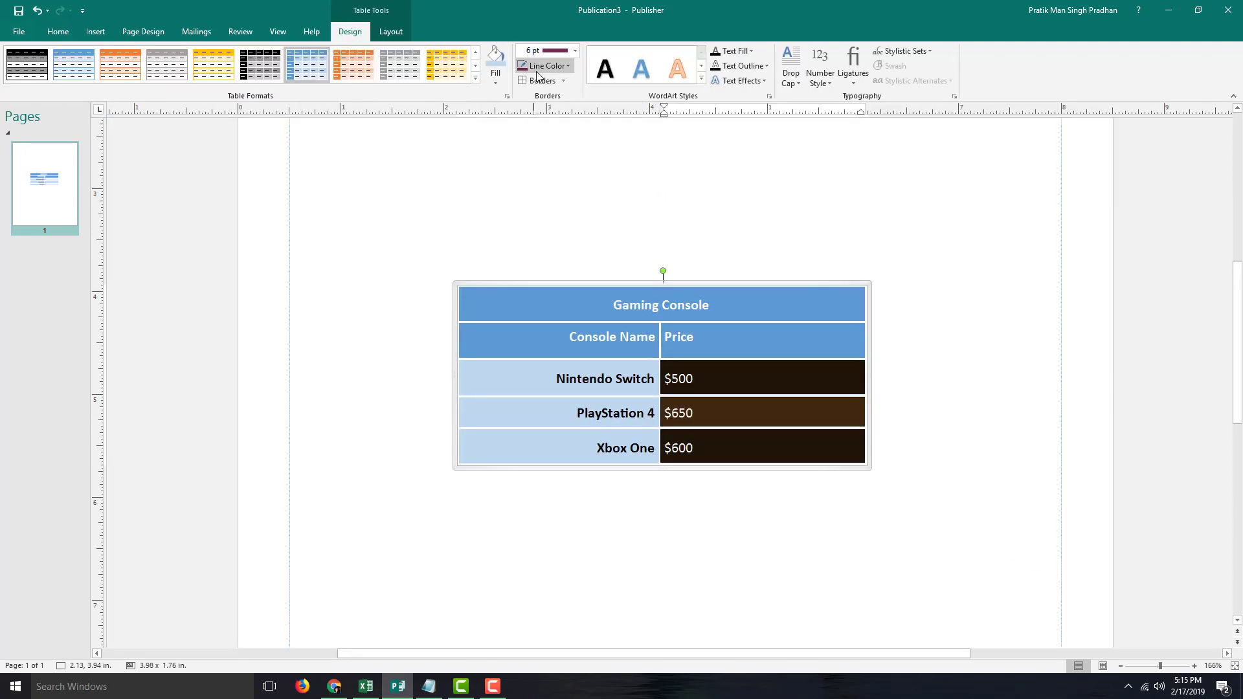
left_click(719, 384)
left_click(736, 444)
left_click_drag(731, 447, 726, 380)
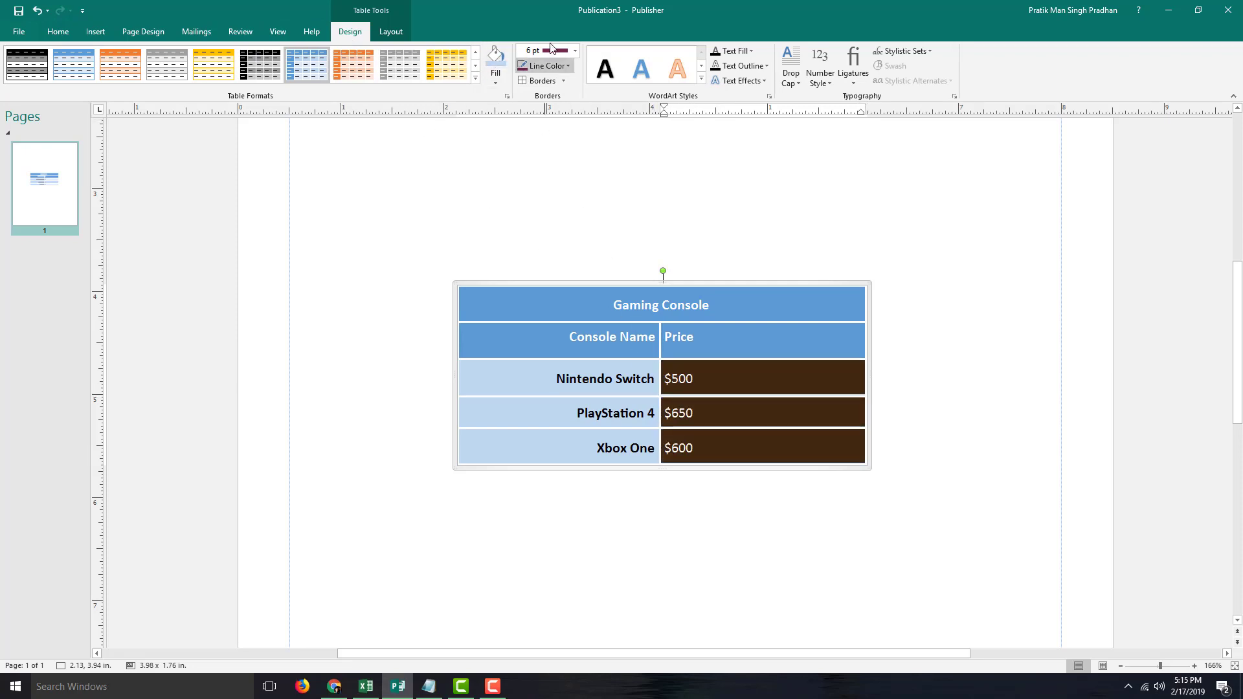
left_click(572, 54)
left_click(544, 205)
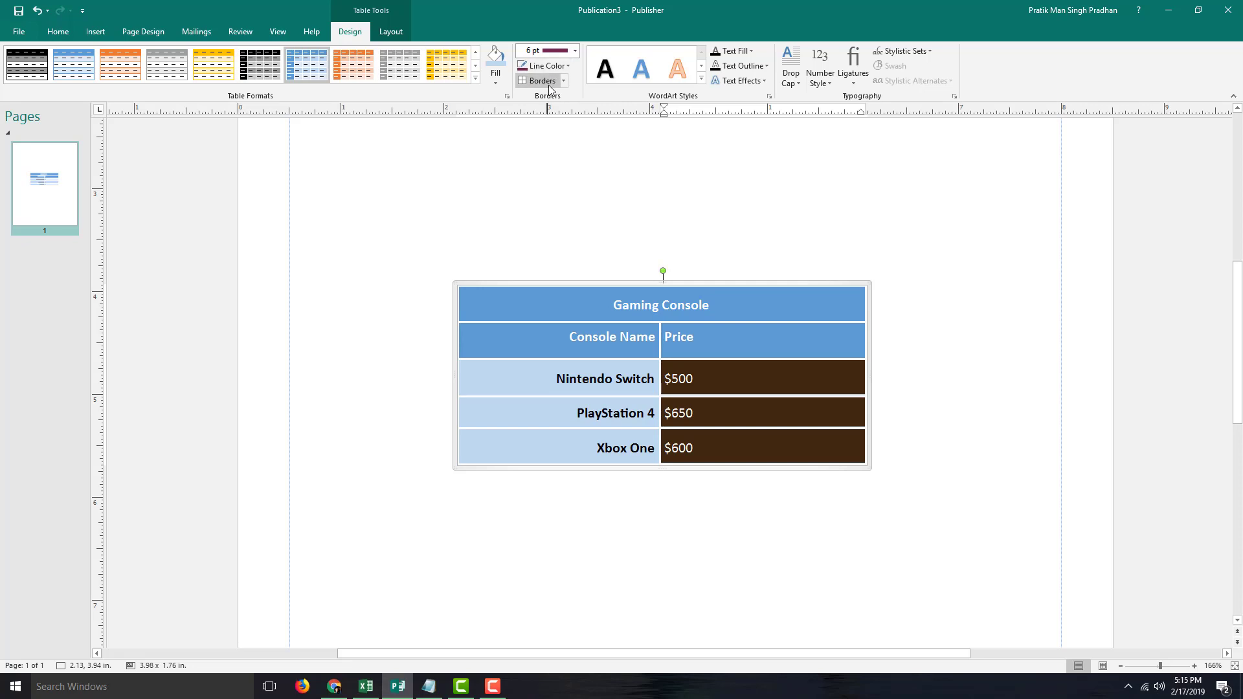
left_click(564, 82)
left_click(556, 160)
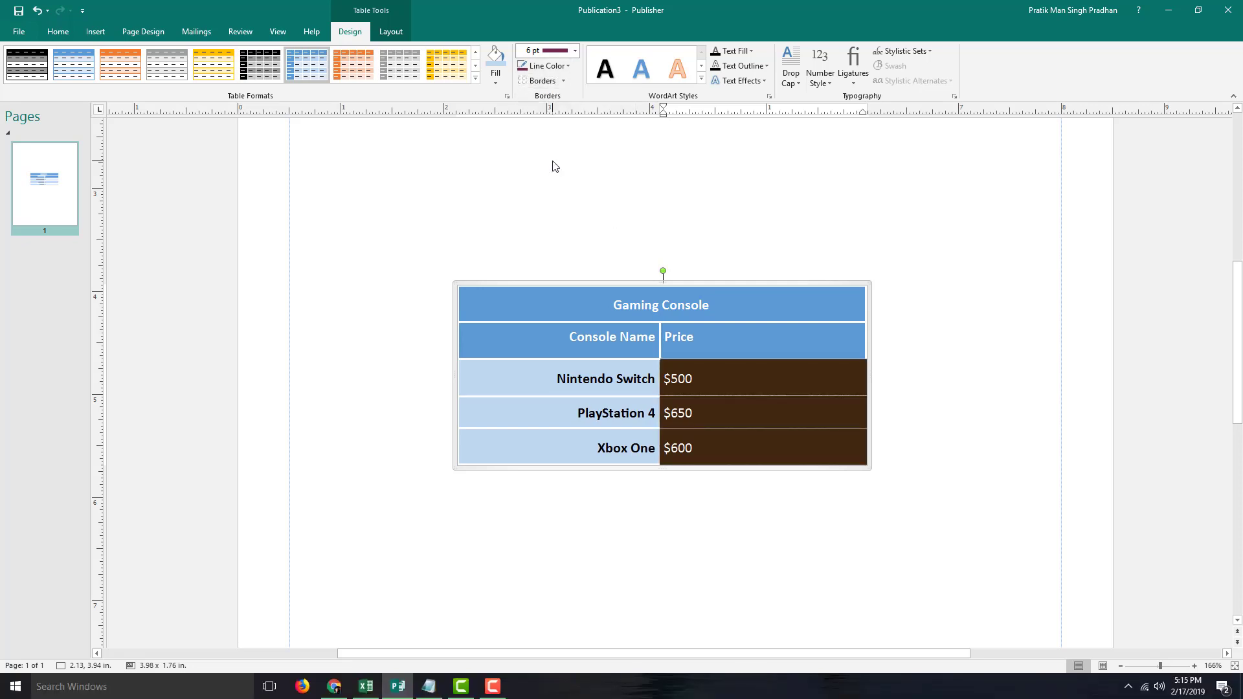
Step: Reselect the three price cells and set the border line colour to black
left_click(698, 380)
left_click_drag(749, 454, 702, 362)
left_click(575, 51)
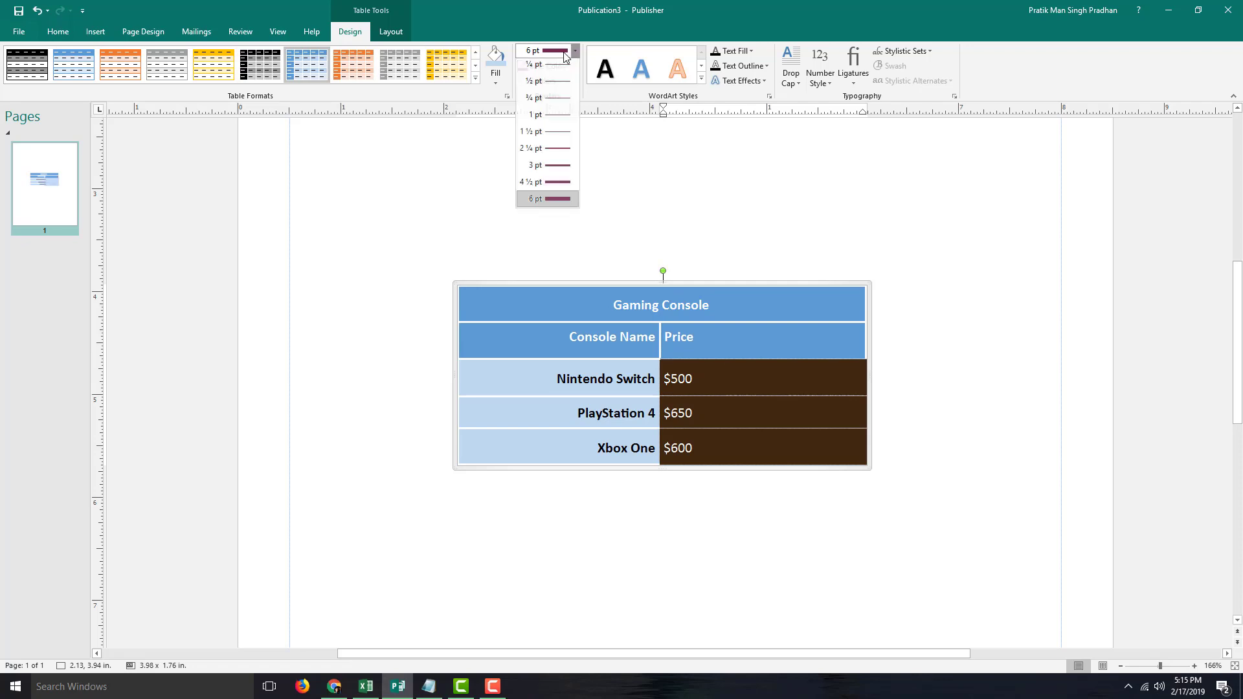
left_click(495, 83)
left_click(568, 66)
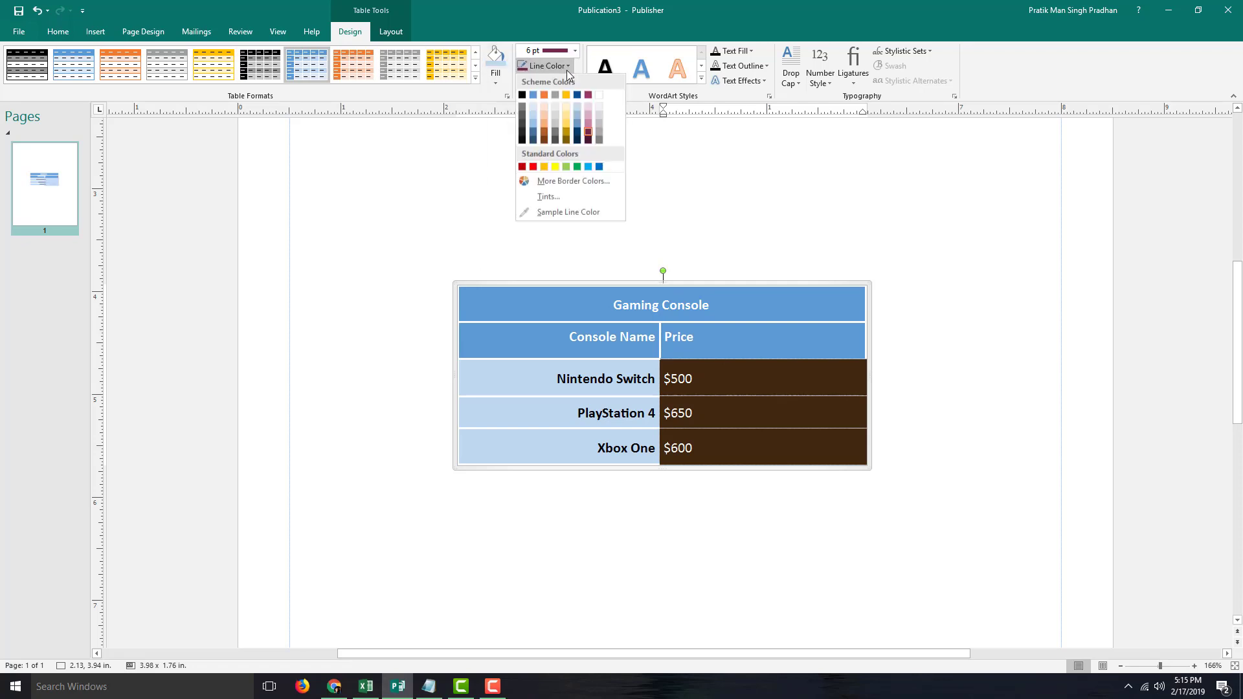
left_click(601, 96)
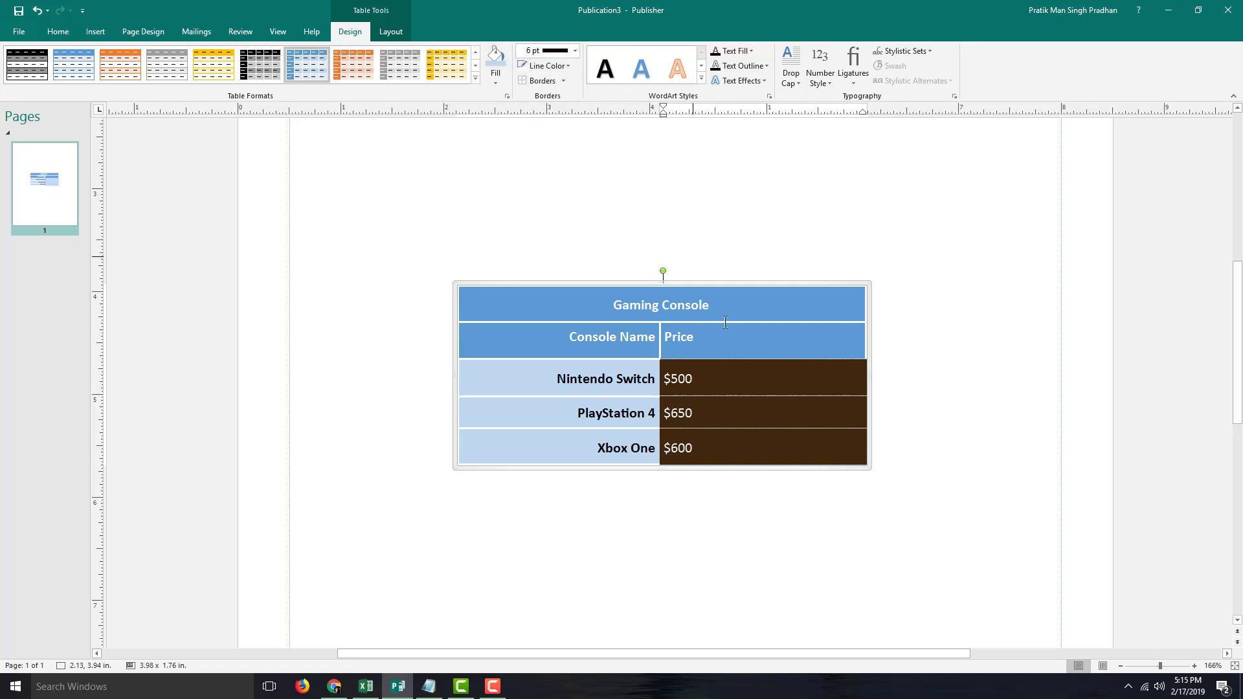
Step: Give the $500, $650 and $600 cells 3 pt borders on all sides
left_click(563, 80)
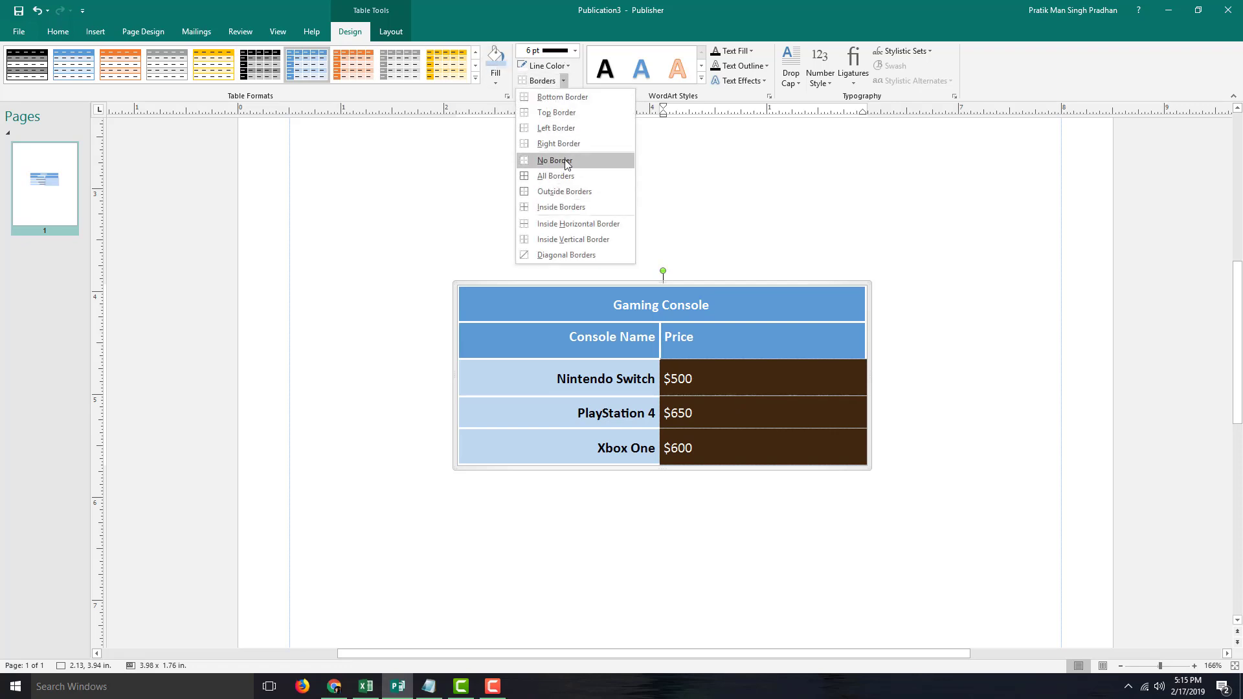
left_click(568, 179)
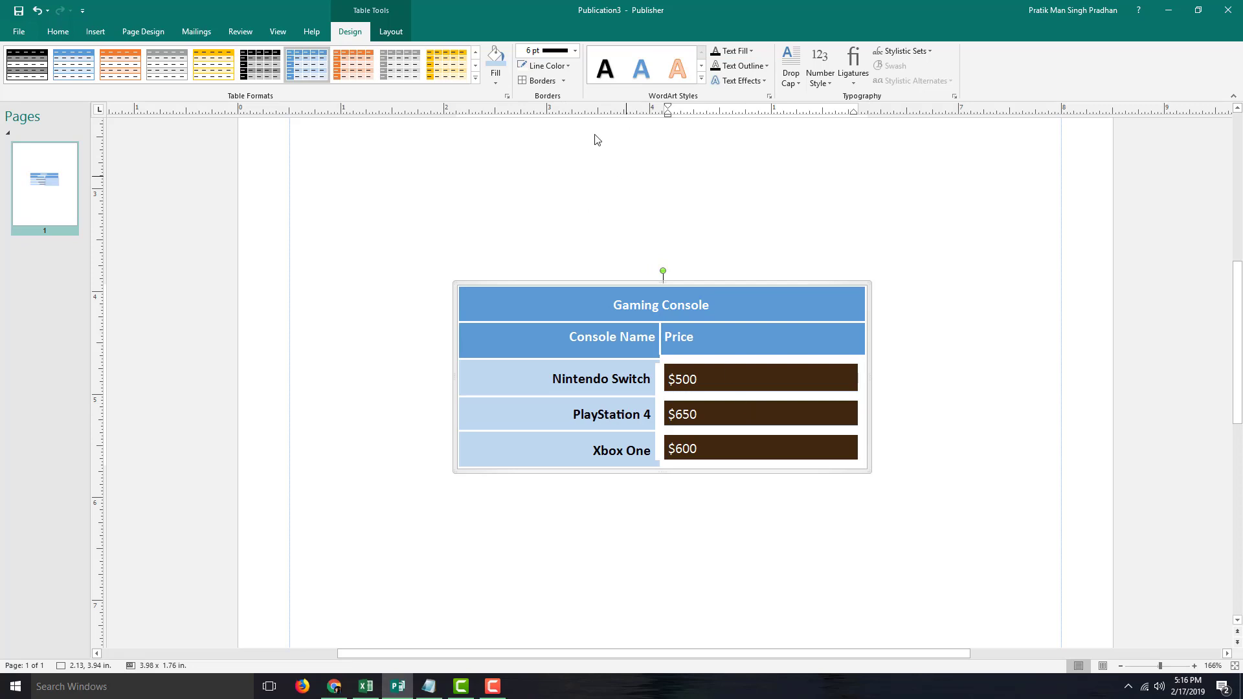
left_click(574, 51)
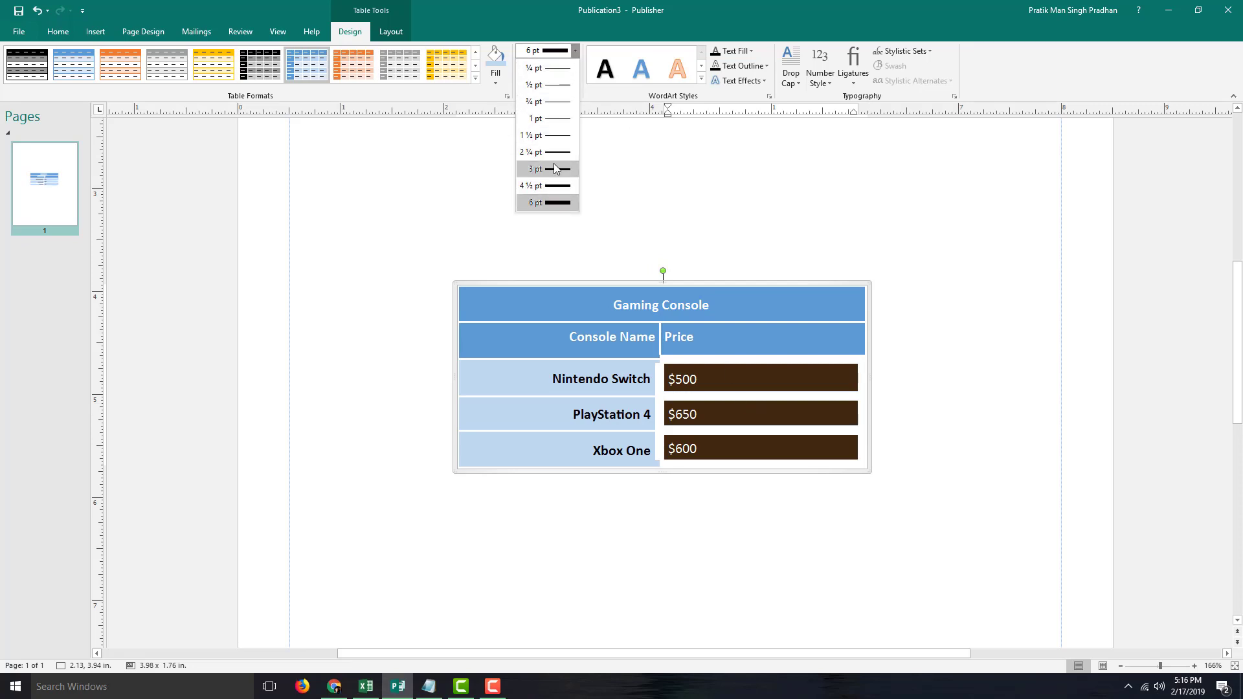
left_click(555, 169)
left_click(564, 82)
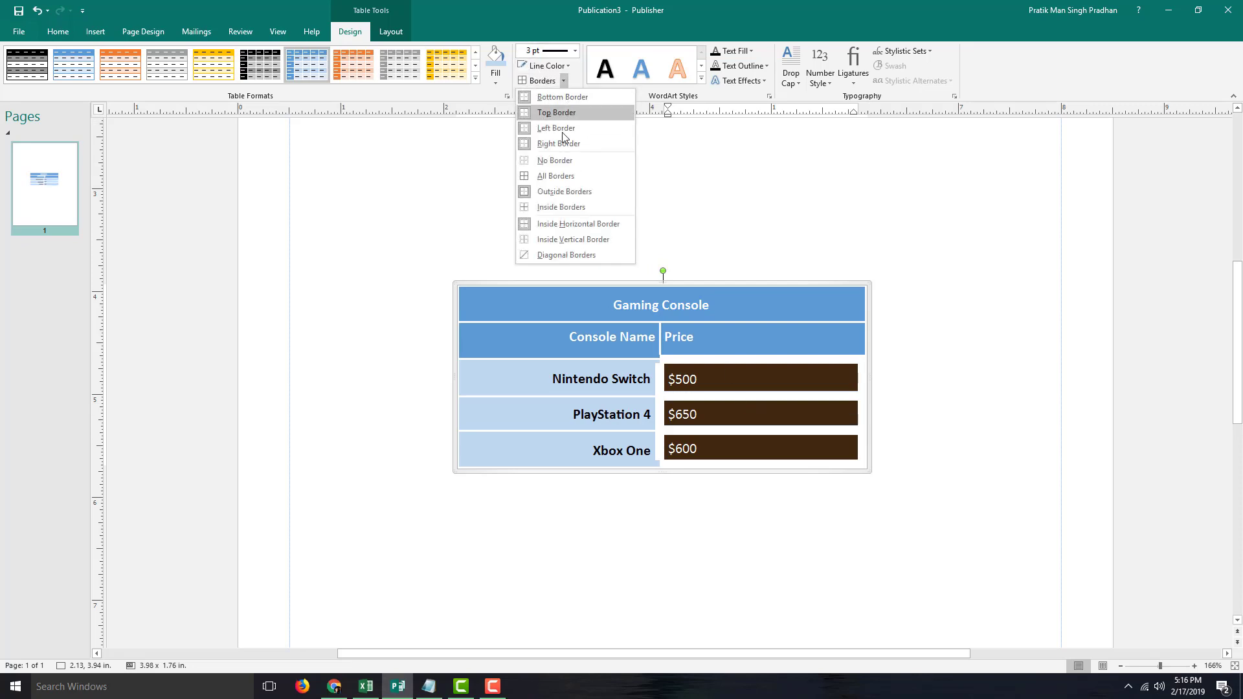
left_click(560, 175)
left_click(565, 82)
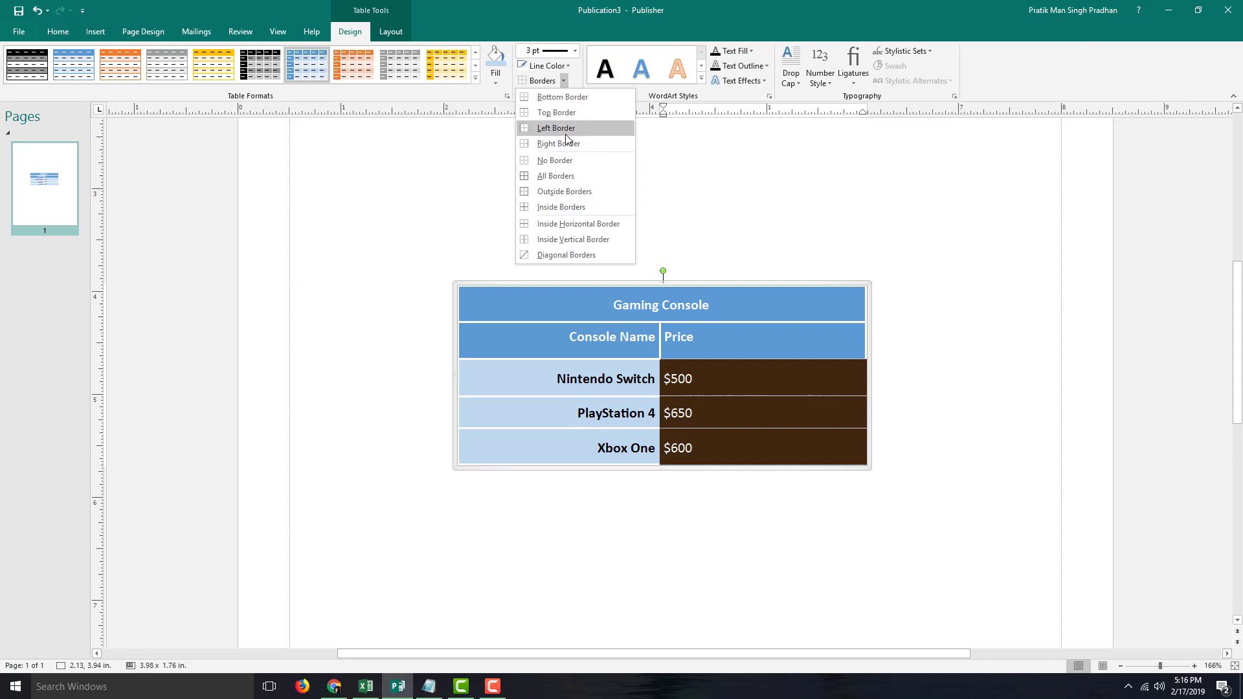
left_click(550, 172)
left_click(755, 412)
scroll(715, 391, "up", 1)
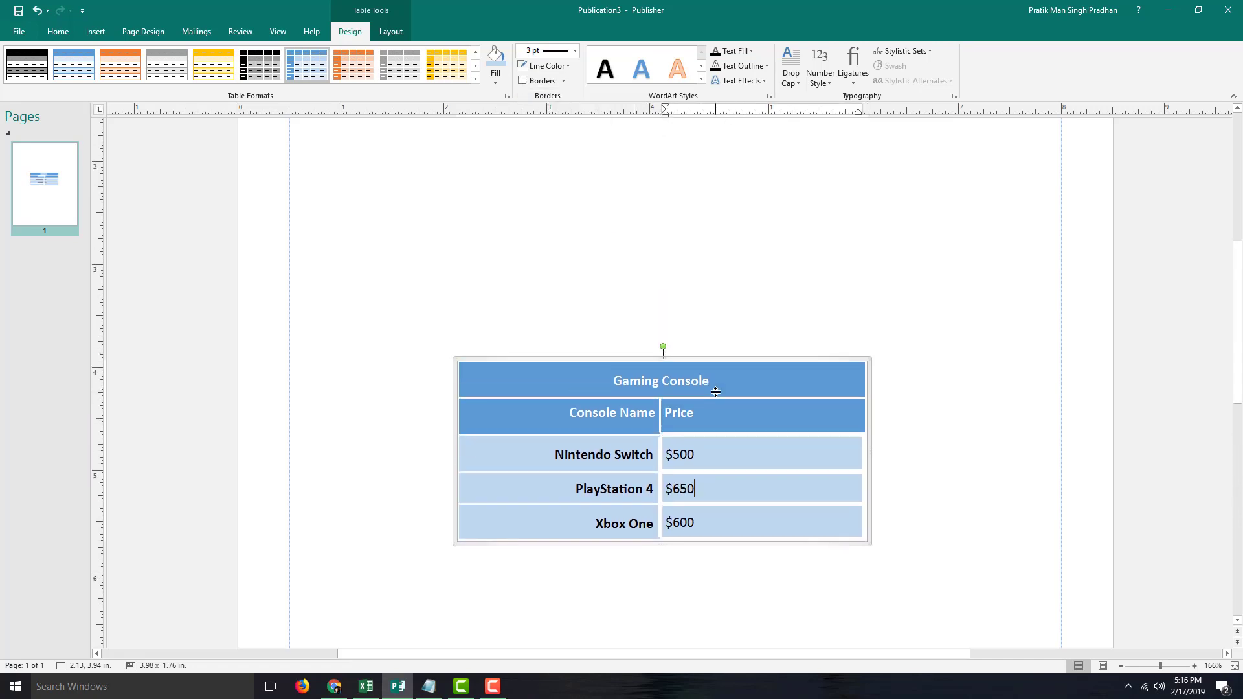
scroll(713, 502, "down", 2)
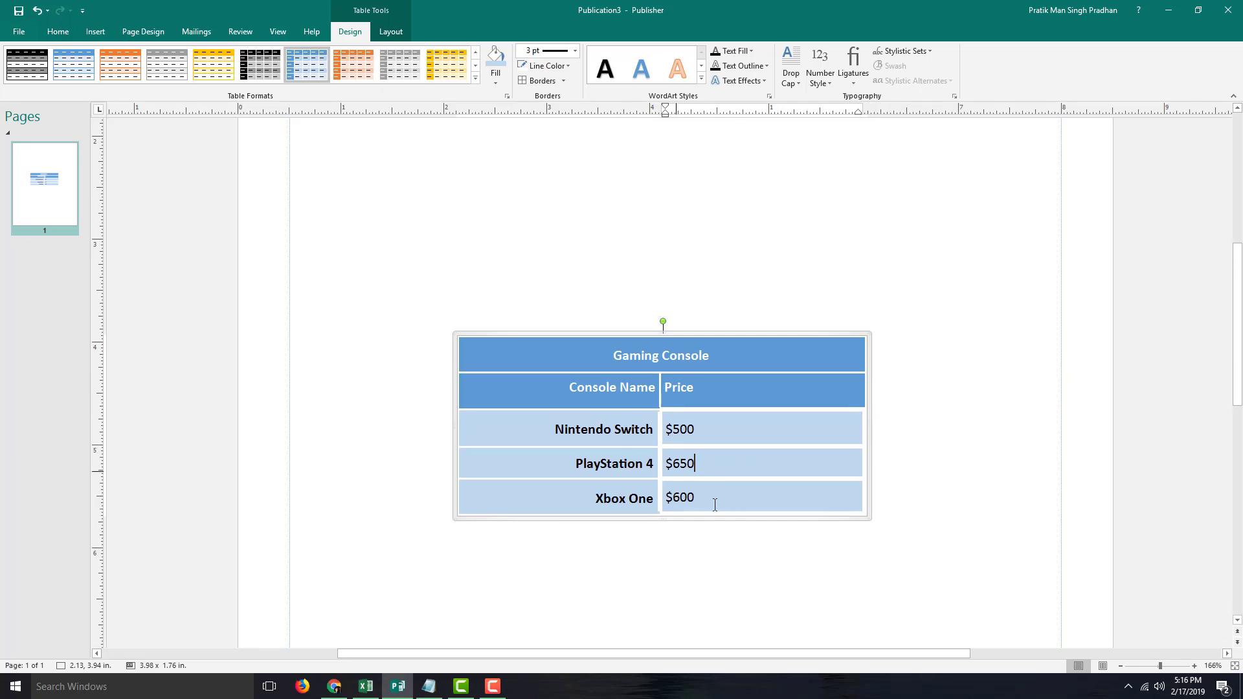
scroll(813, 443, "up", 1)
scroll(813, 442, "down", 1)
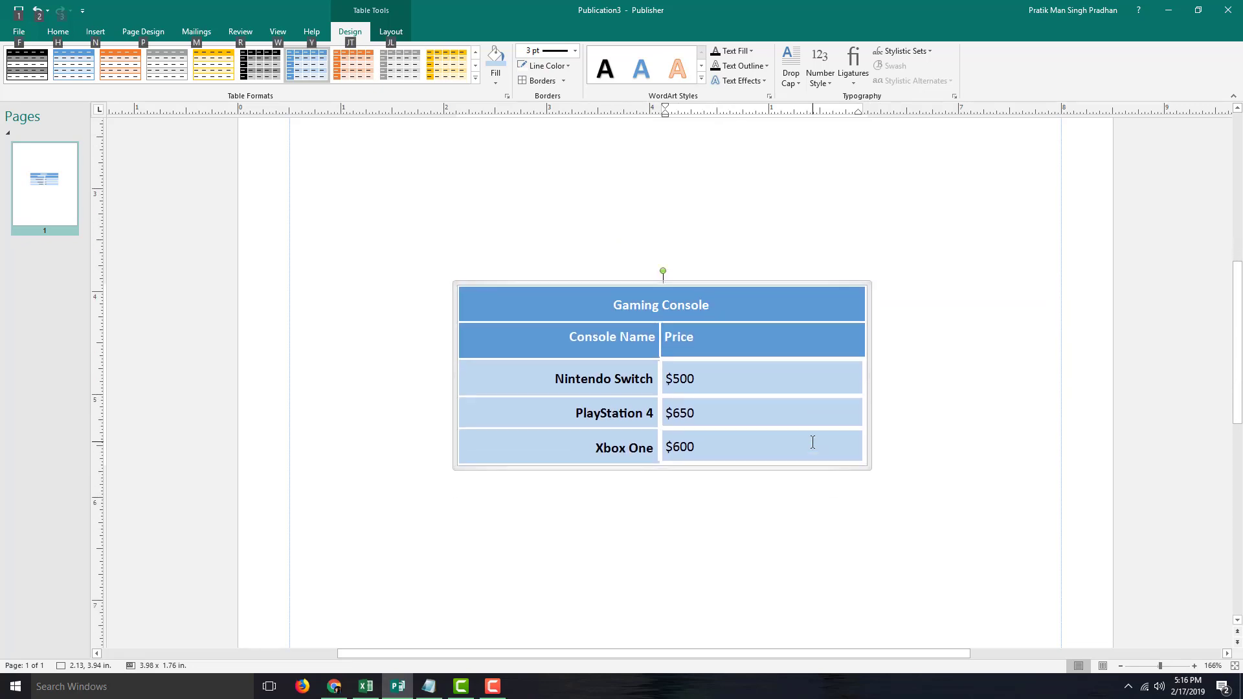
left_click(726, 448)
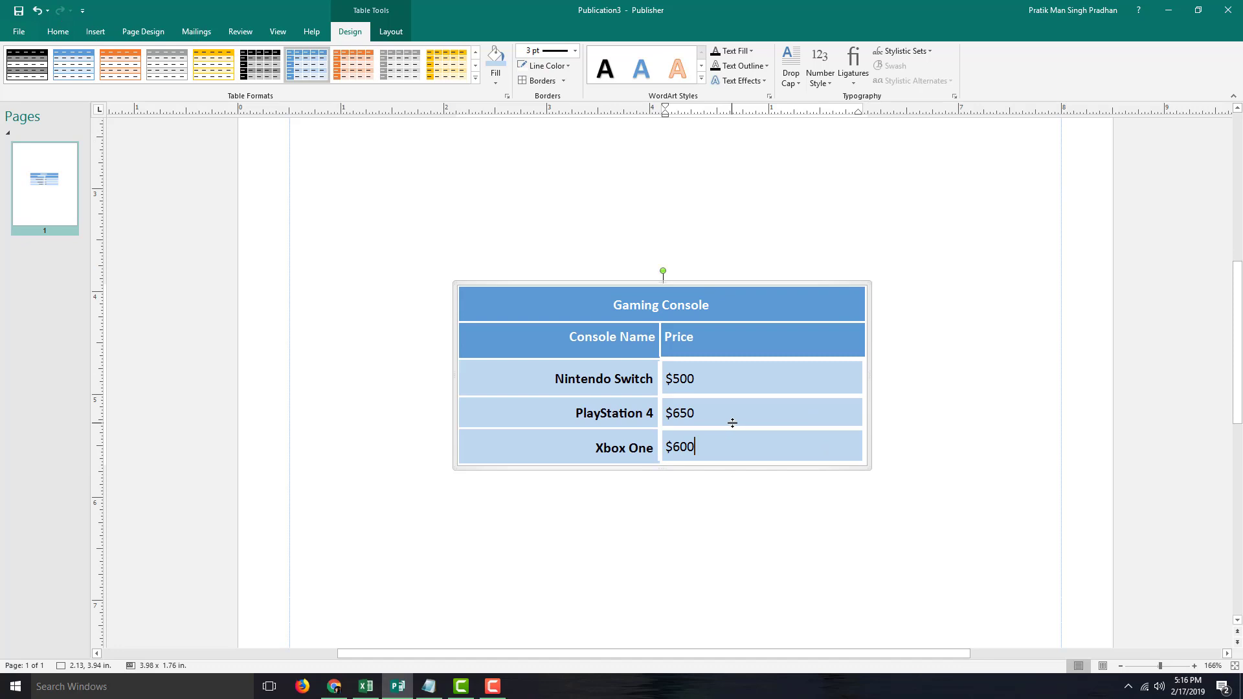